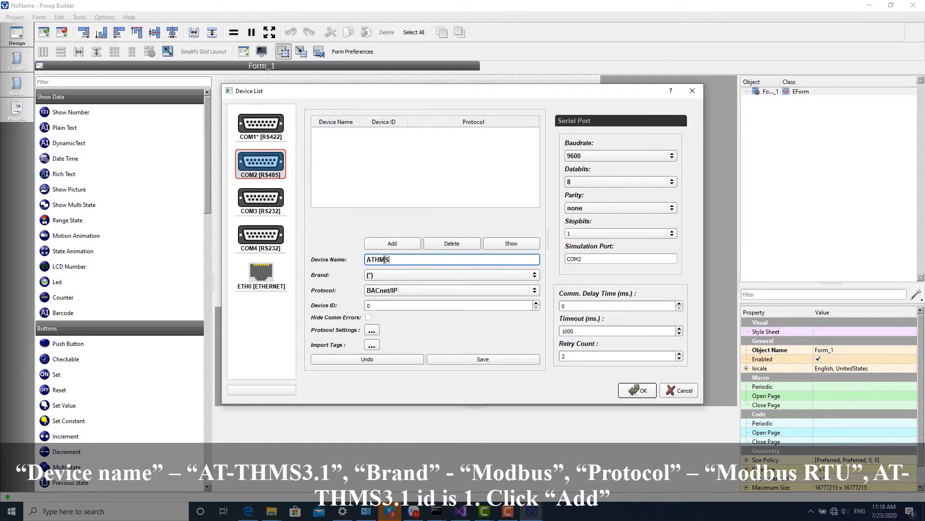
Add the ATHMS31 device with brand Modbus and protocol Modbus RTU on COM2.
type("31")
left_click(381, 276)
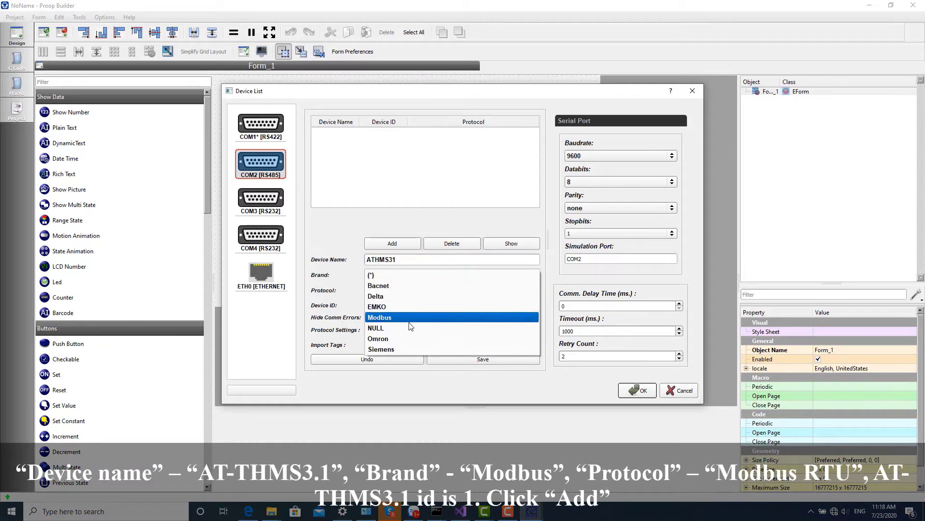
left_click(388, 318)
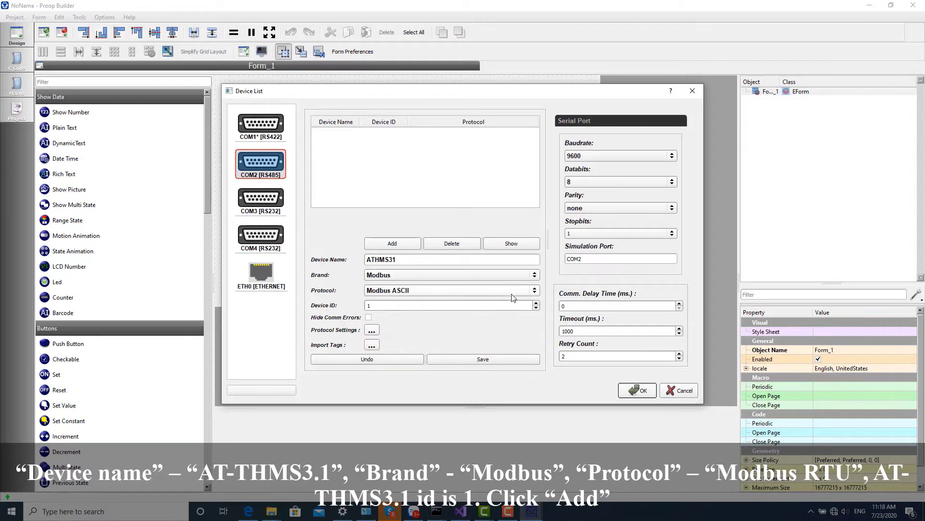
left_click(534, 290)
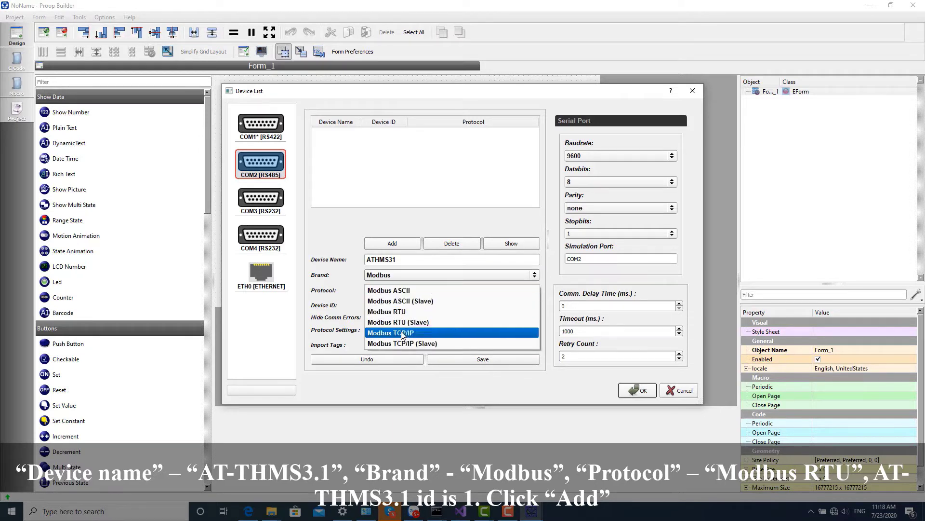
left_click(401, 313)
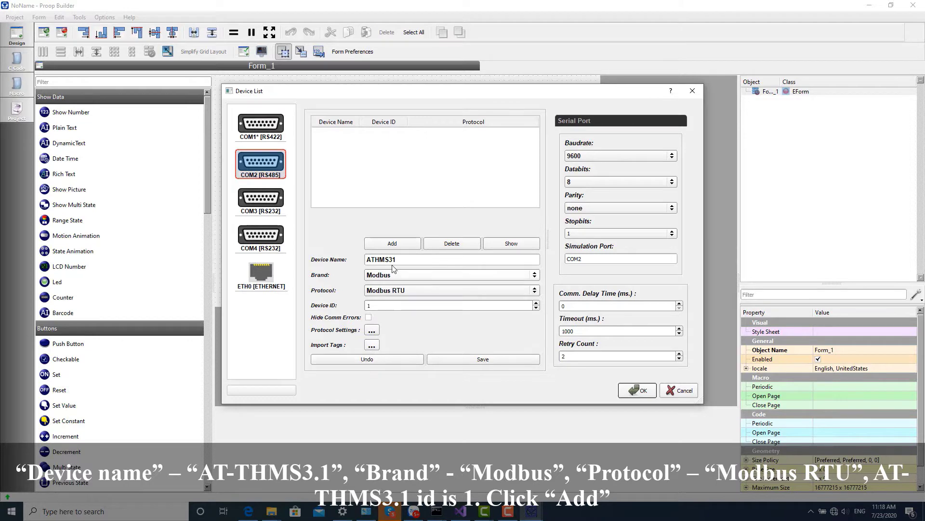
left_click(392, 243)
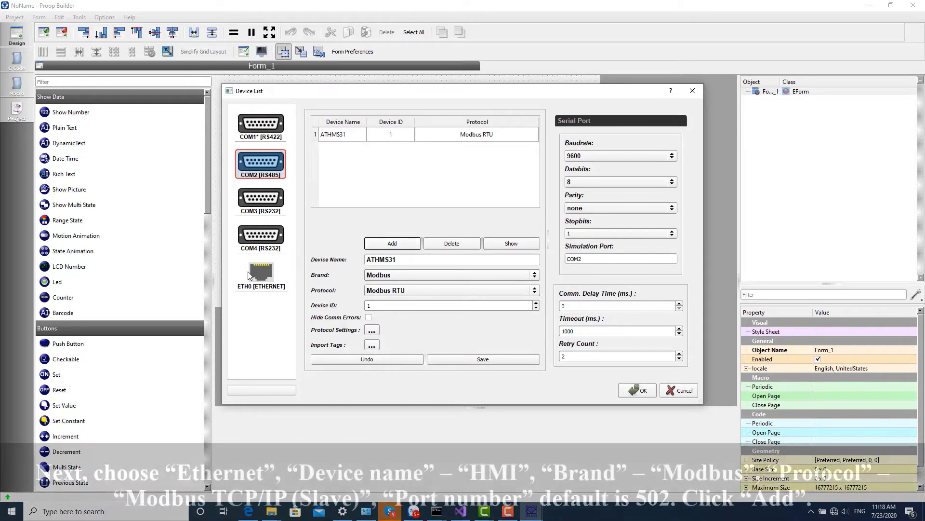
Add an Ethernet device named HMI using Modbus TCP/IP (Slave) on port 502, then confirm.
left_click(250, 274)
left_click(395, 260)
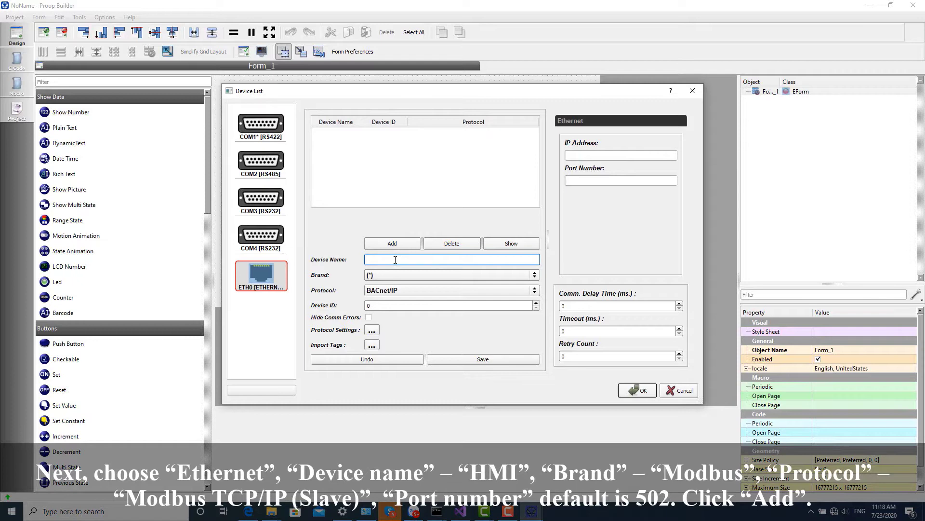
type("HMI")
left_click(385, 274)
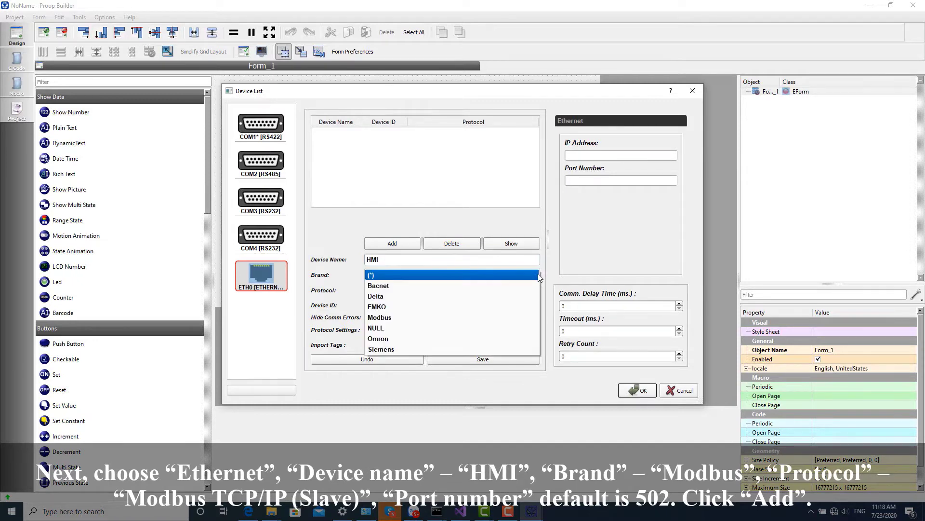
left_click(386, 318)
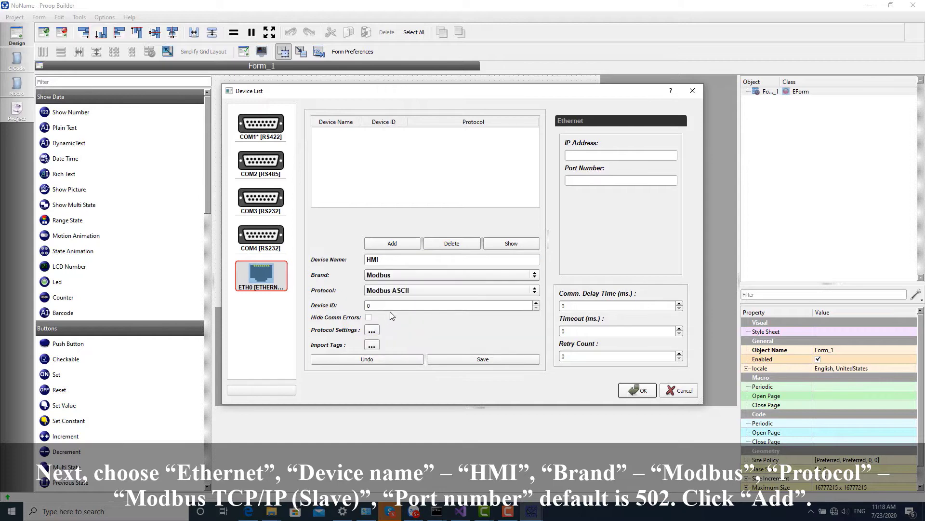
left_click(533, 291)
left_click(413, 343)
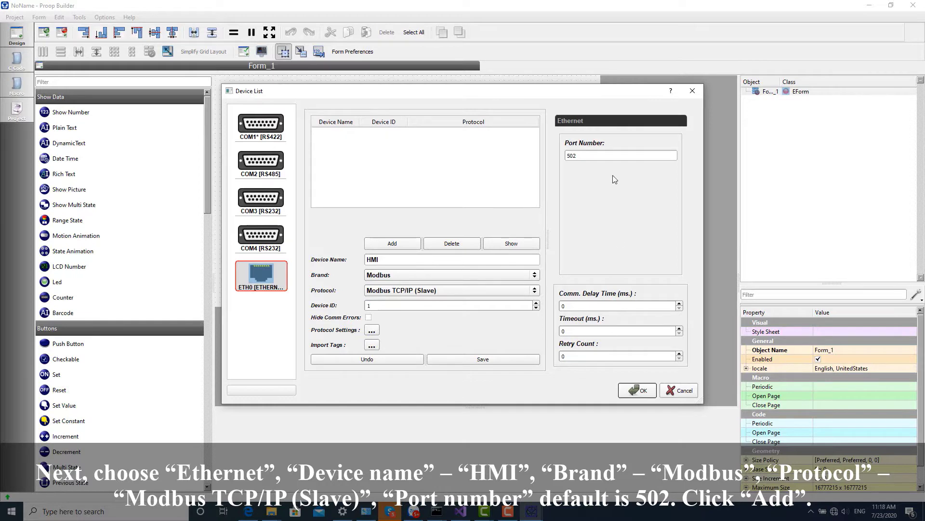
left_click(388, 247)
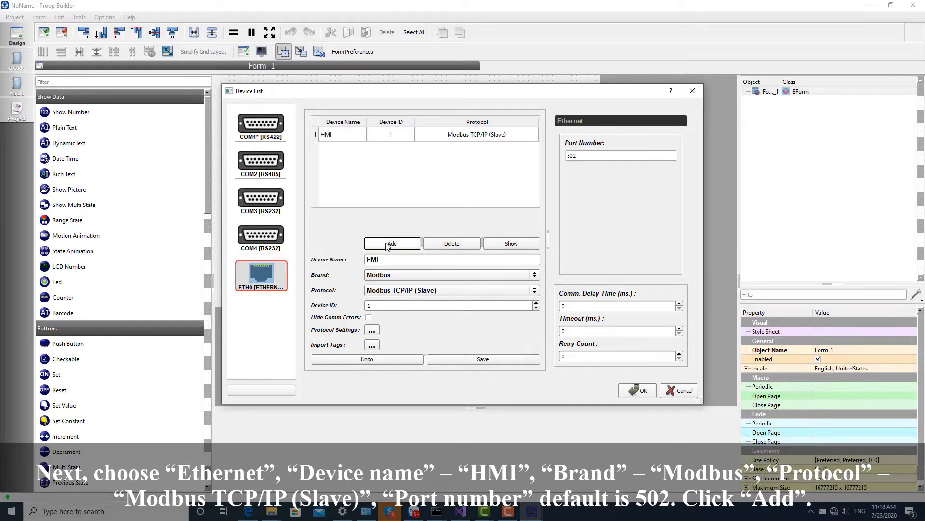
left_click(636, 392)
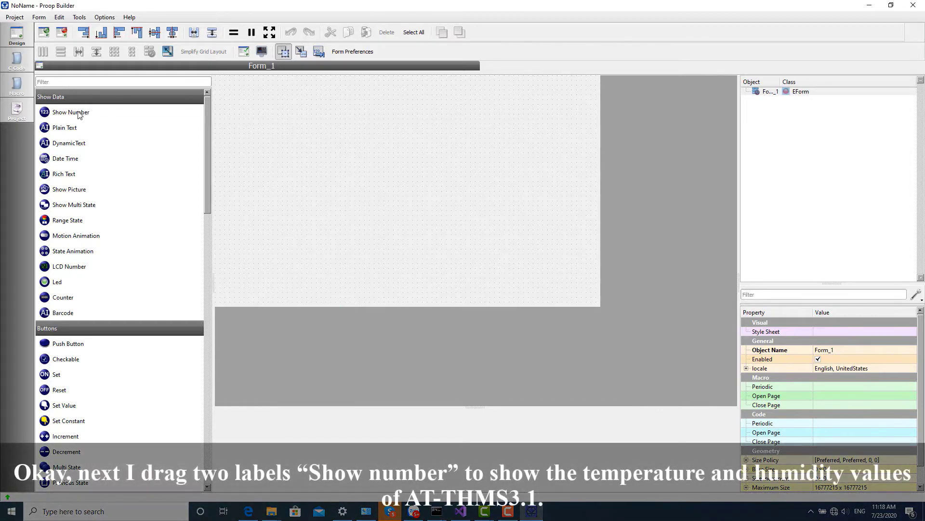
Place two Show Number labels side by side on Form_1 and enlarge both equally.
left_click_drag(79, 114, 279, 124)
left_click_drag(73, 115, 471, 130)
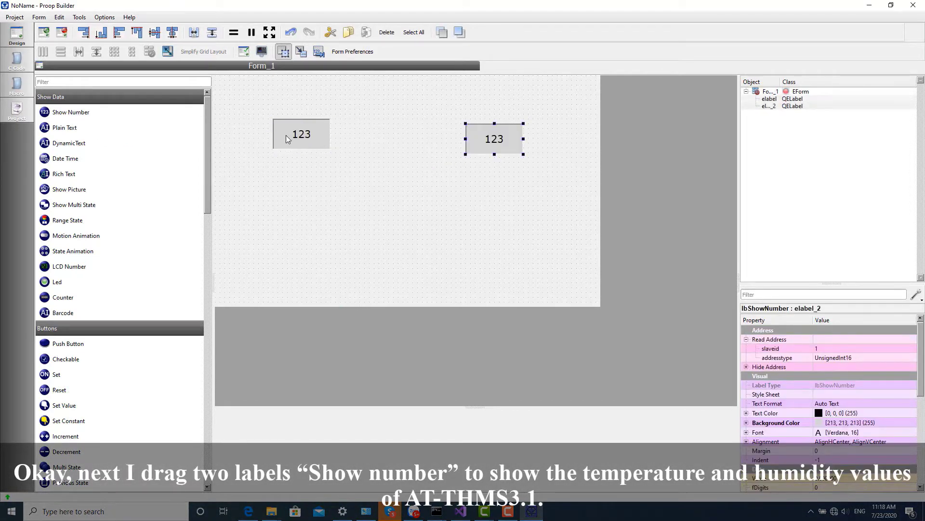
left_click_drag(285, 135, 315, 144)
left_click_drag(469, 143, 474, 146)
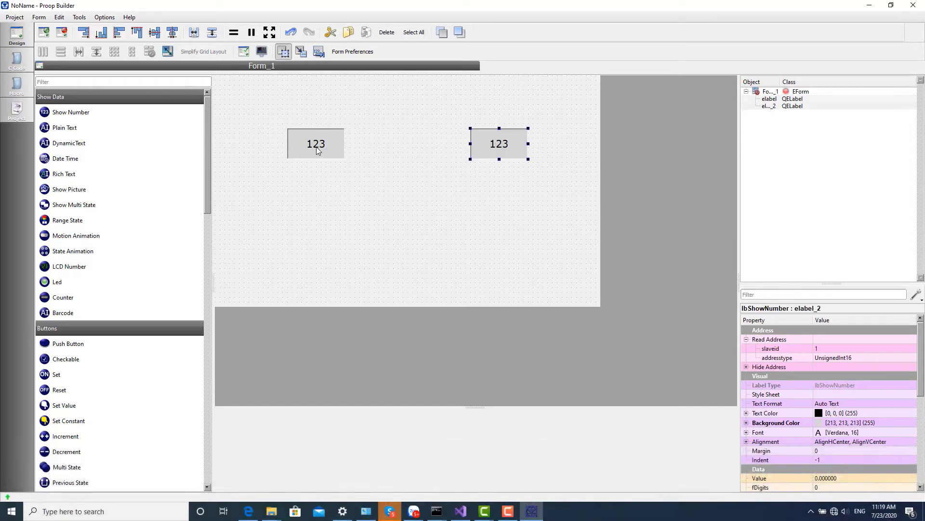
left_click(316, 147)
left_click(508, 142, "ctrl")
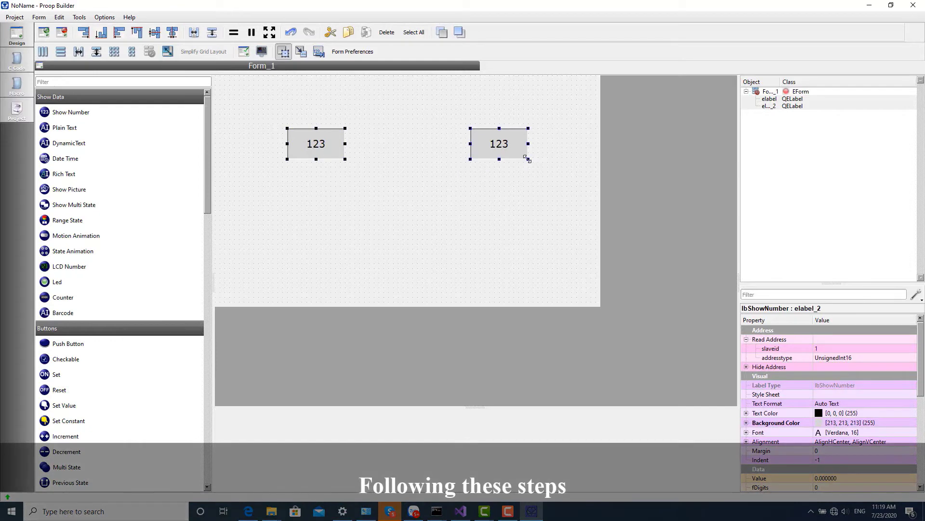
left_click_drag(528, 159, 560, 174)
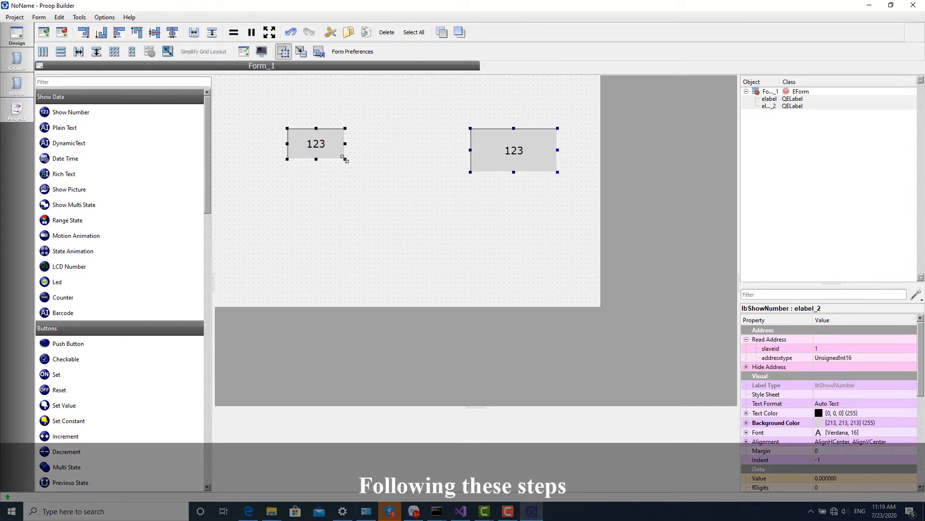
left_click_drag(344, 158, 369, 174)
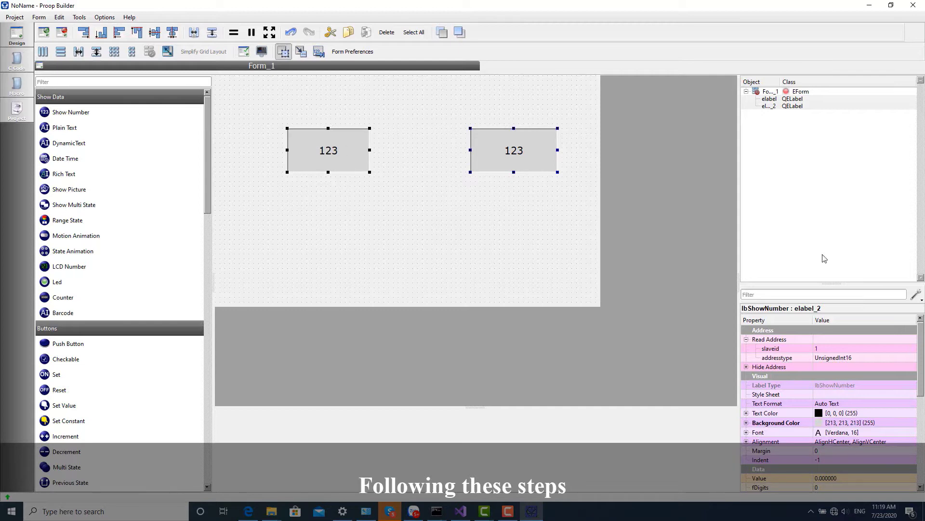
Set both number labels' font to bold 48-point Verdana.
left_click(885, 424)
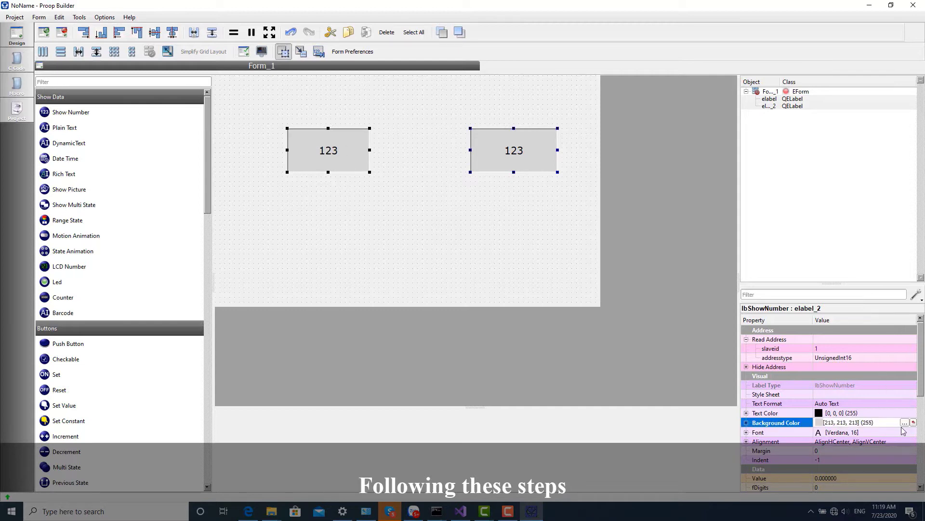
left_click(903, 432)
left_click(905, 432)
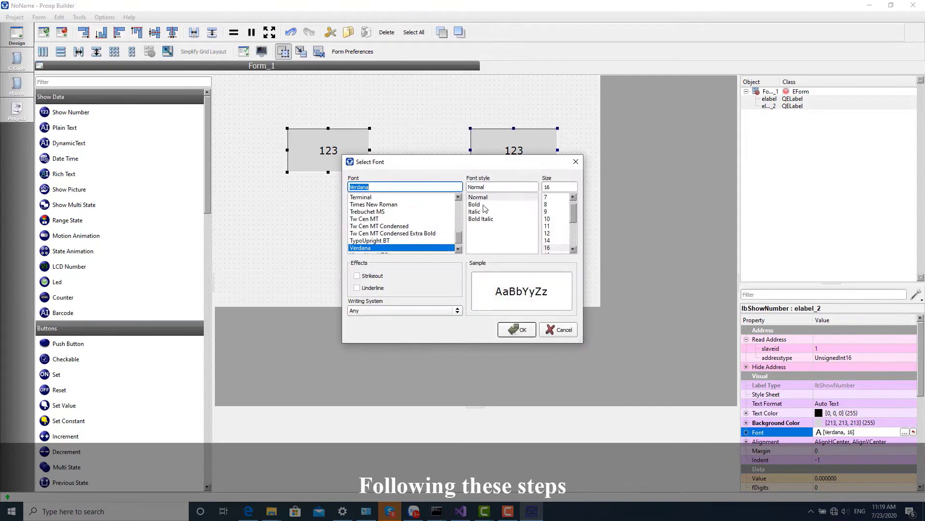
left_click(483, 205)
scroll(554, 226, "down", 3)
left_click(547, 240)
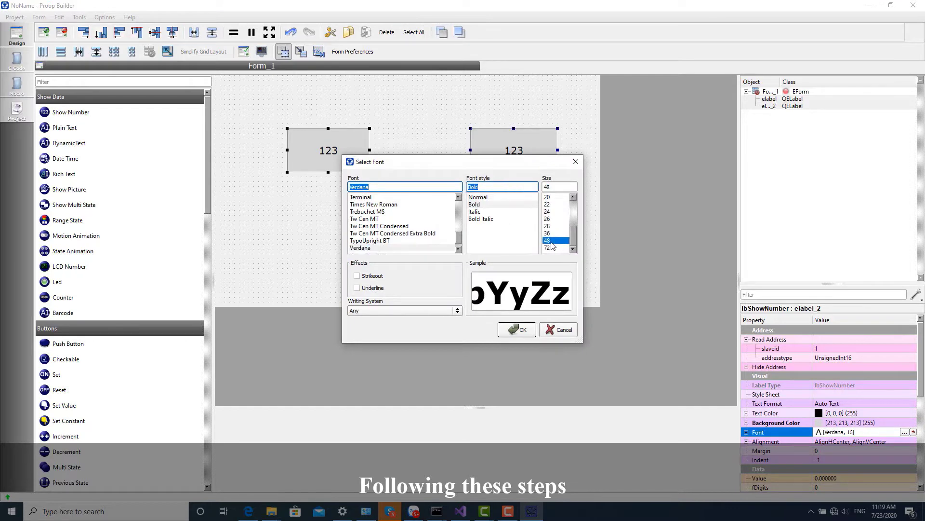
left_click(527, 336)
left_click(439, 211)
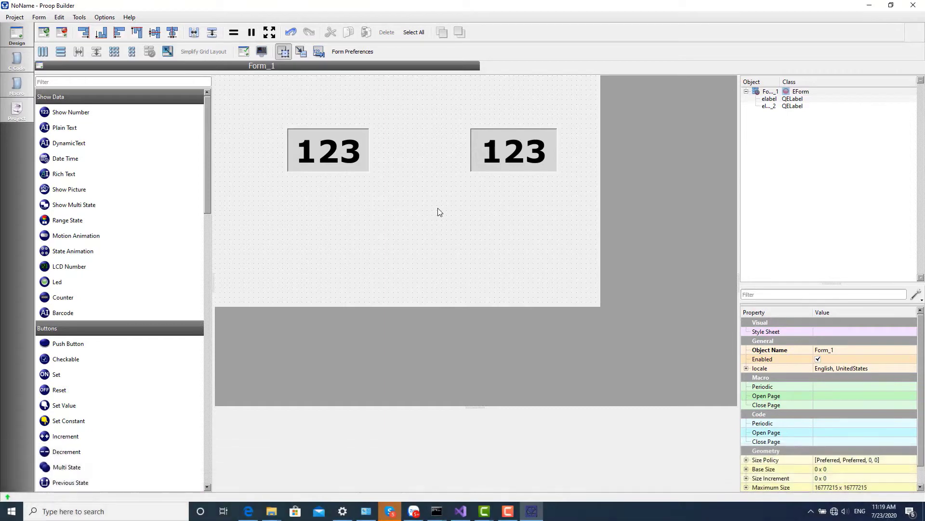
Open the main macro and write line 5 reading ATTHMS31@40001 into $0.
left_click(103, 18)
mouse_move(130, 147)
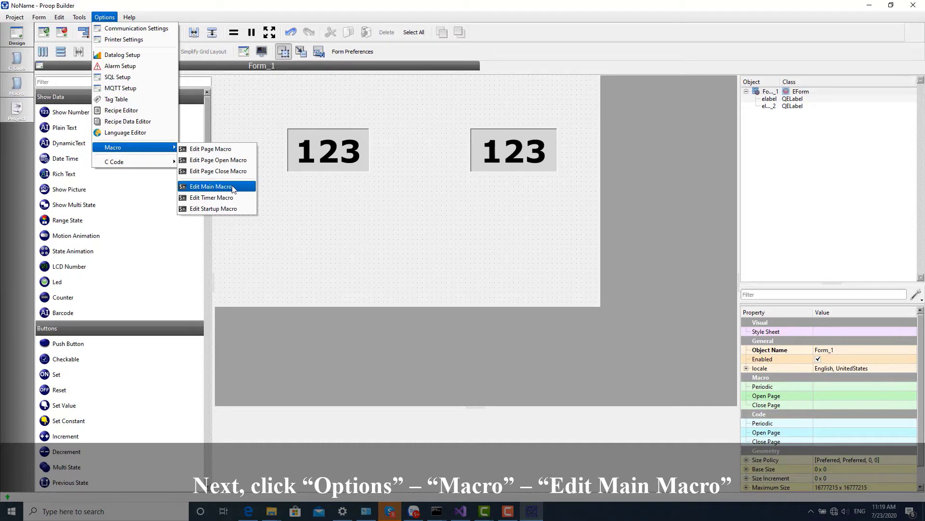
left_click(234, 187)
left_click(375, 36)
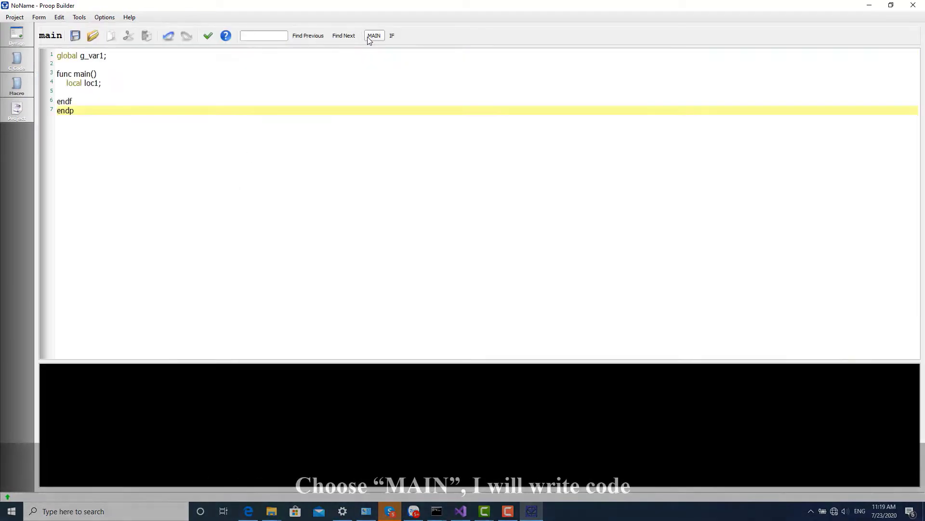
left_click(69, 93)
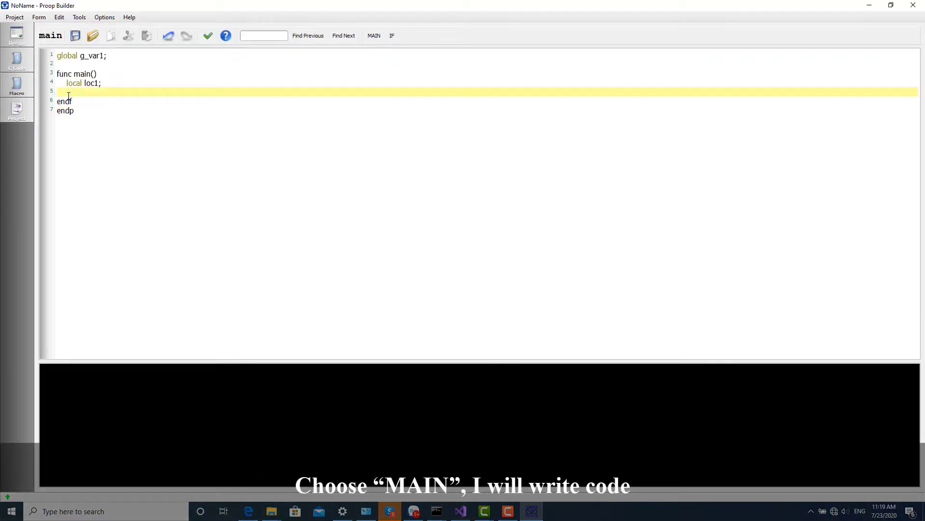
type("$")
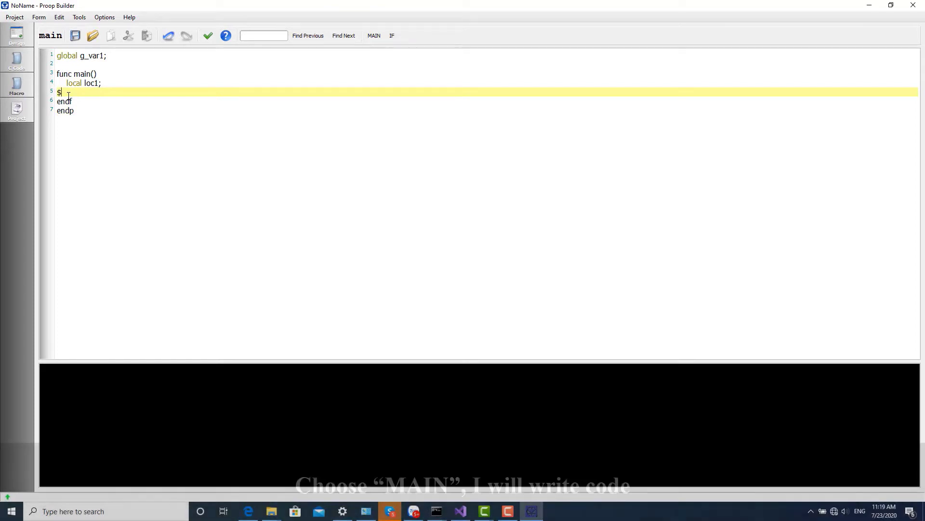
type("0 = ATTHMS#")
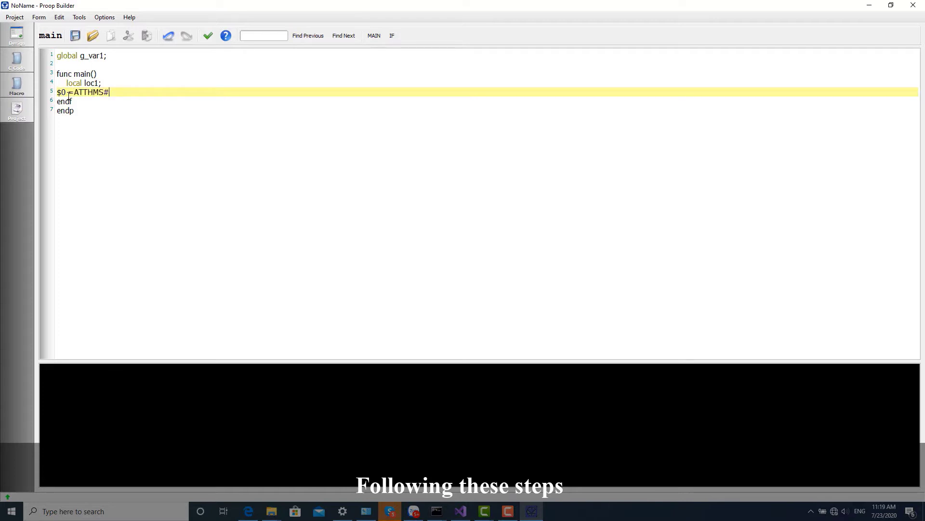
key("BackSpace")
type("31@40001")
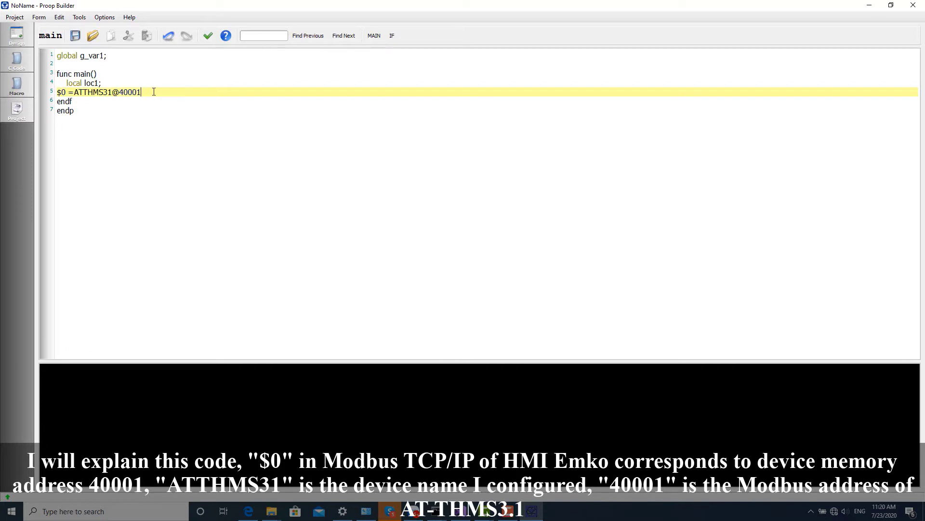
type(";")
Duplicate it as line 6 reading ATTHMS31@40002 into $1, then compile the macro.
left_click_drag(151, 92, 58, 92)
key("ctrl+c")
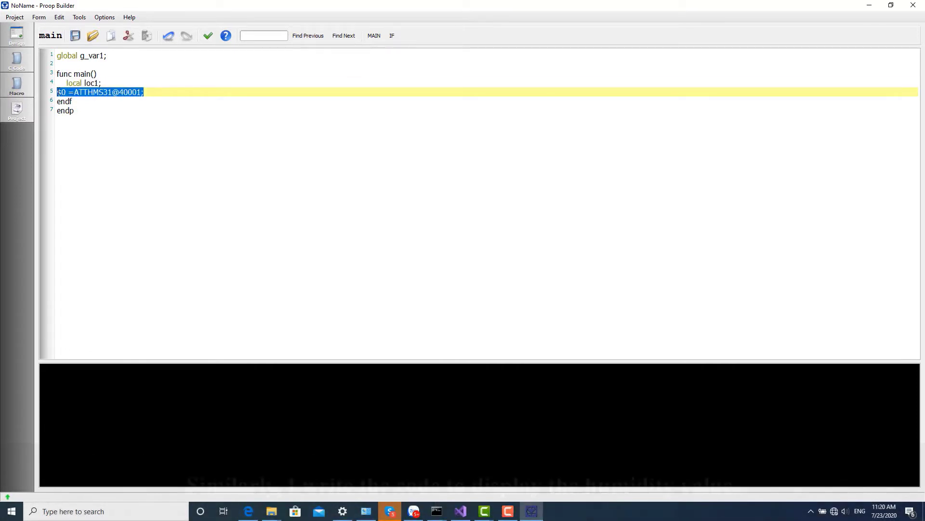
left_click(158, 96)
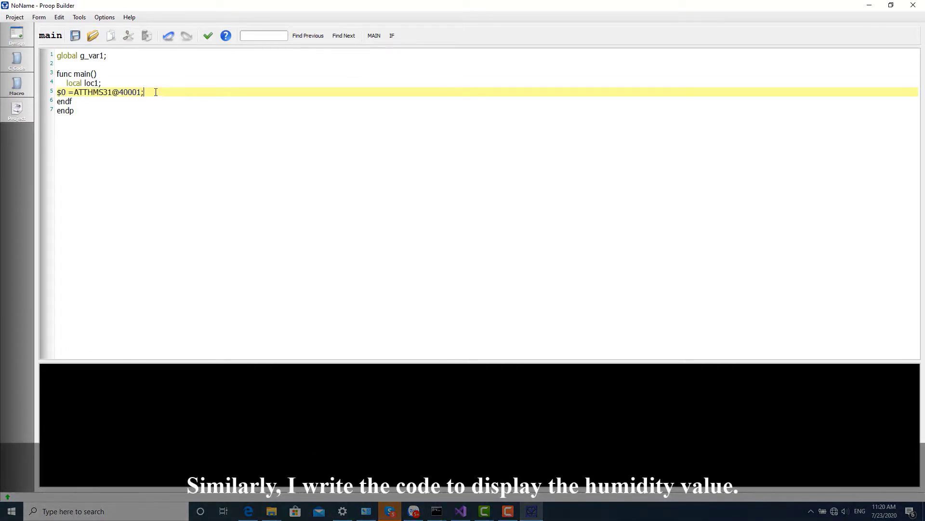
key("Return")
key("ctrl+v")
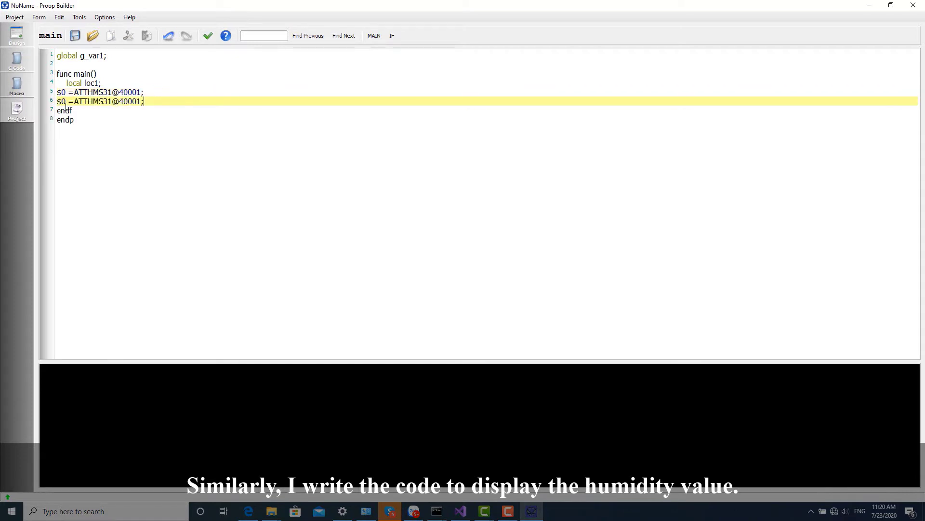
double_click(64, 102)
type("1")
left_click_drag(141, 101, 137, 101)
type("2")
left_click(178, 132)
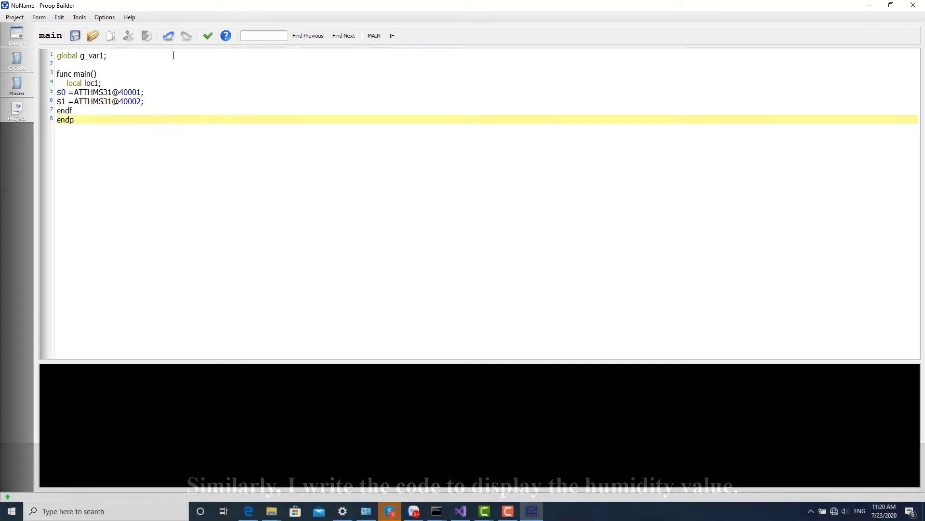
left_click(208, 37)
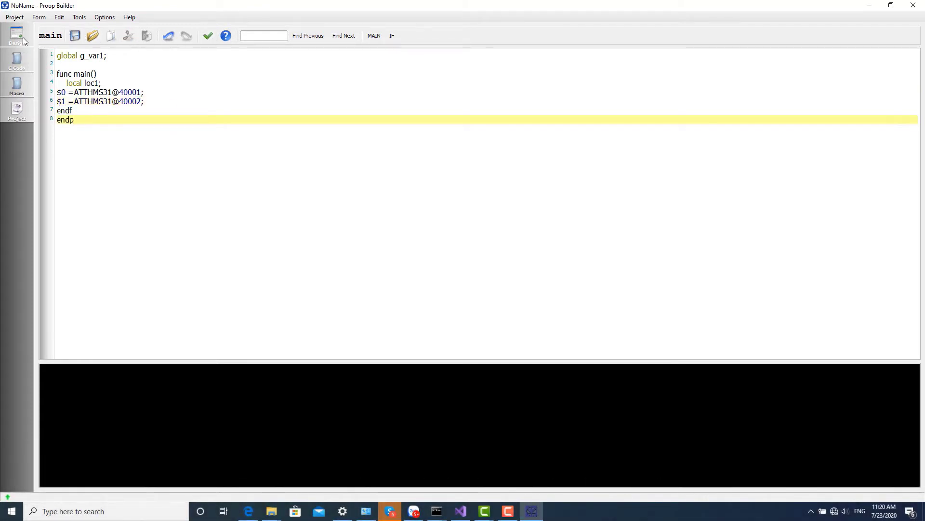
Enable the main macro with a 1000 ms period and Medium priority.
left_click(19, 110)
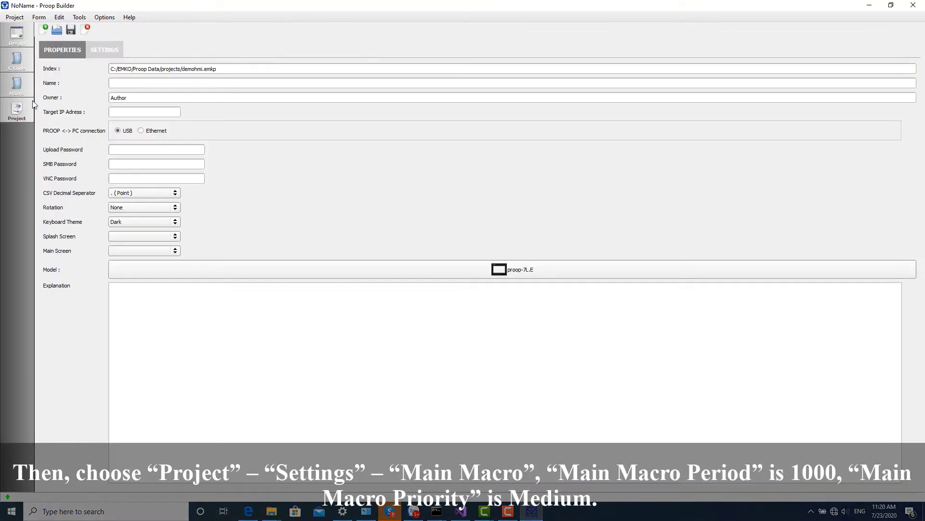
left_click(96, 50)
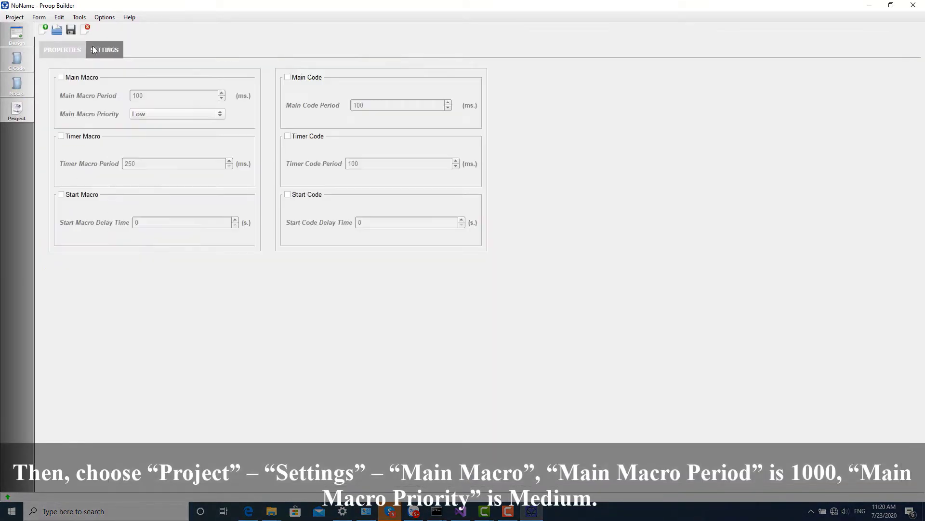
left_click(65, 79)
left_click(157, 97)
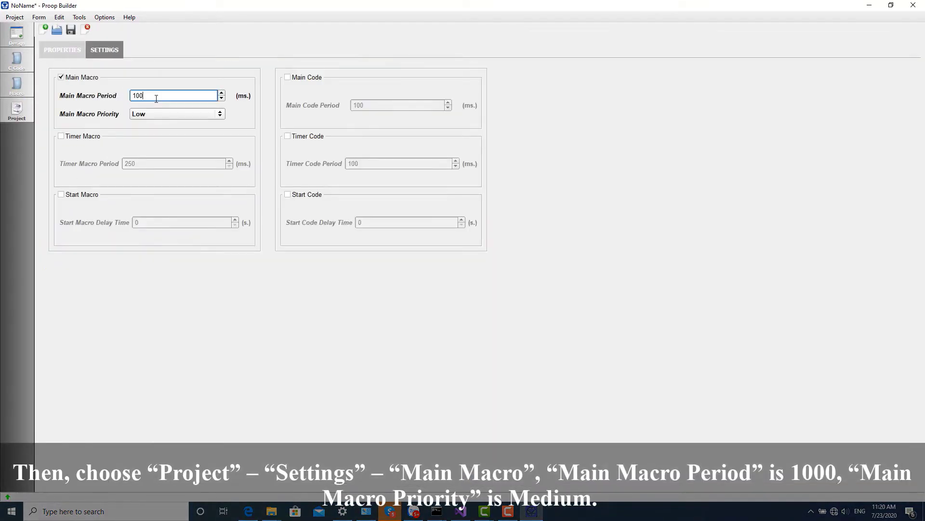
type("0")
left_click(220, 116)
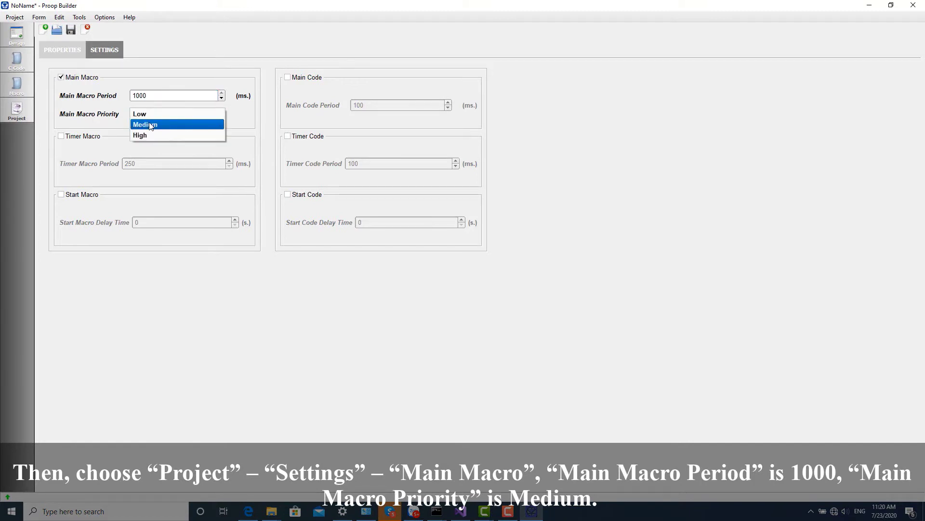
left_click(151, 124)
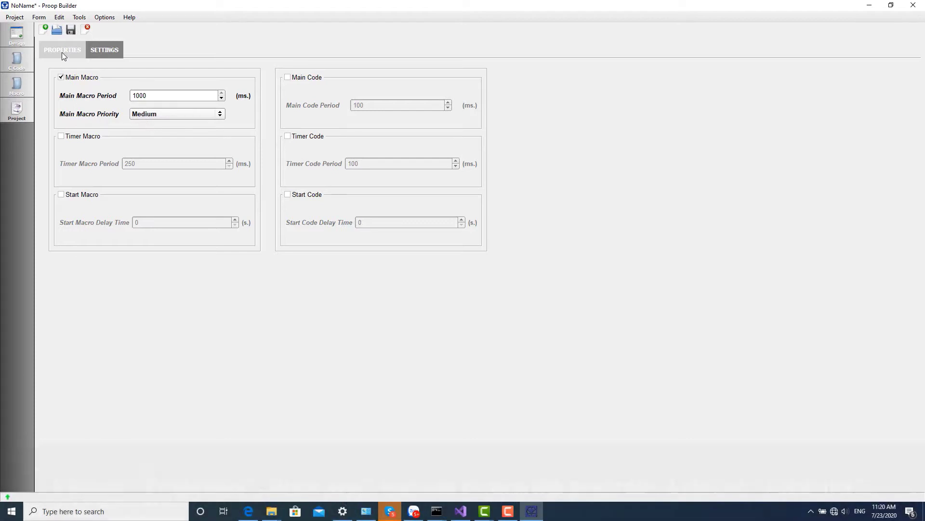
Set the project connection to Ethernet with target IP 192.168.1.187, then return to Form_1 design.
left_click(62, 52)
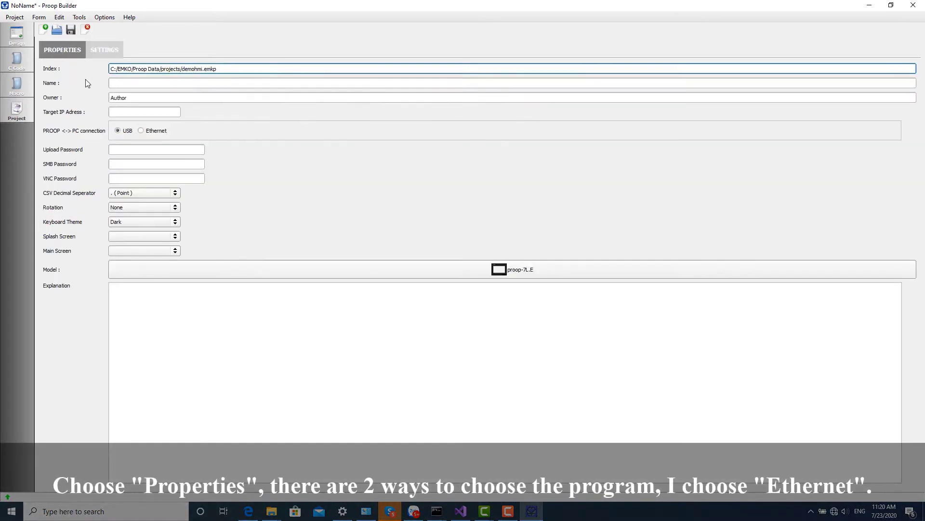
left_click(142, 131)
left_click(132, 112)
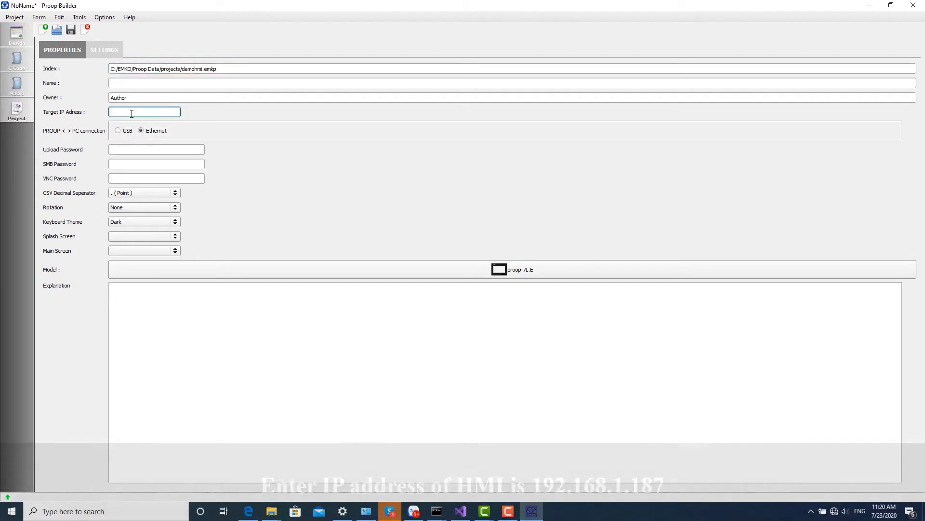
type("192.168.1.187")
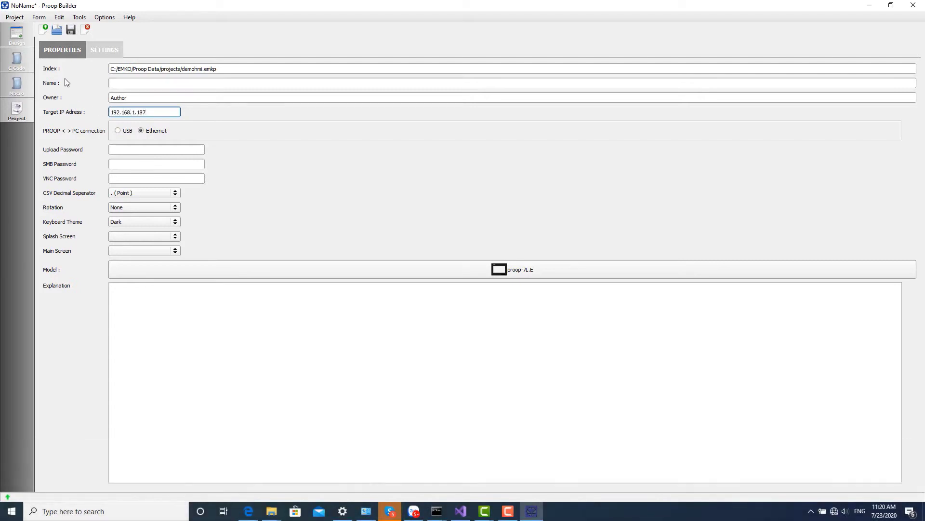
left_click(17, 33)
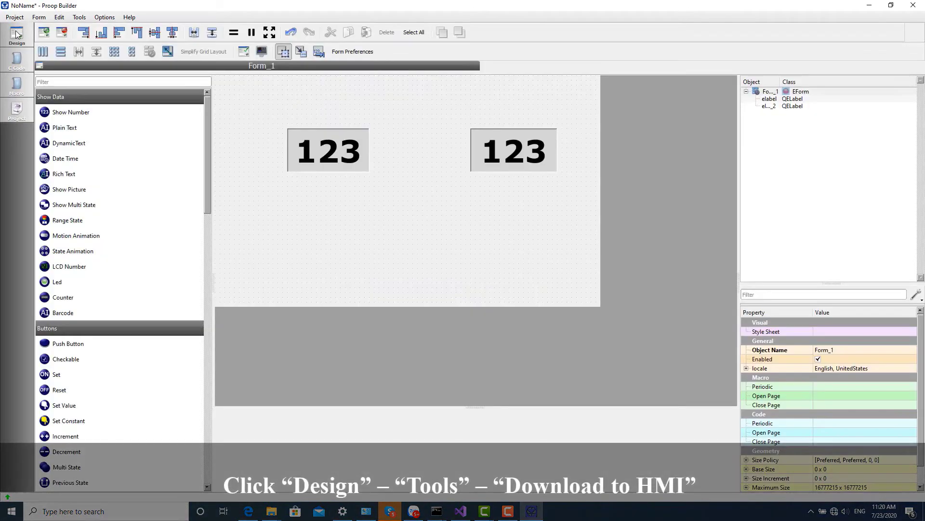
Download the project to the HMI via Tools > Download to HMI.
left_click(79, 18)
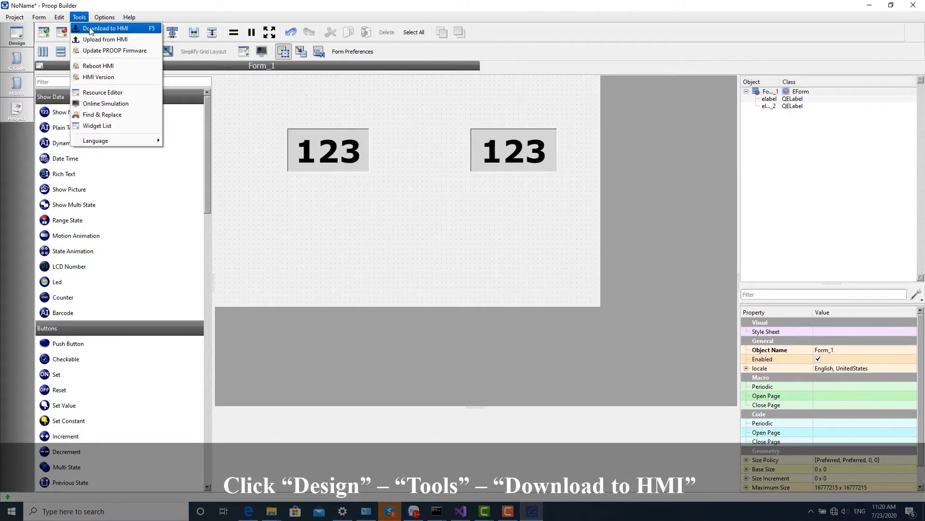
left_click(93, 30)
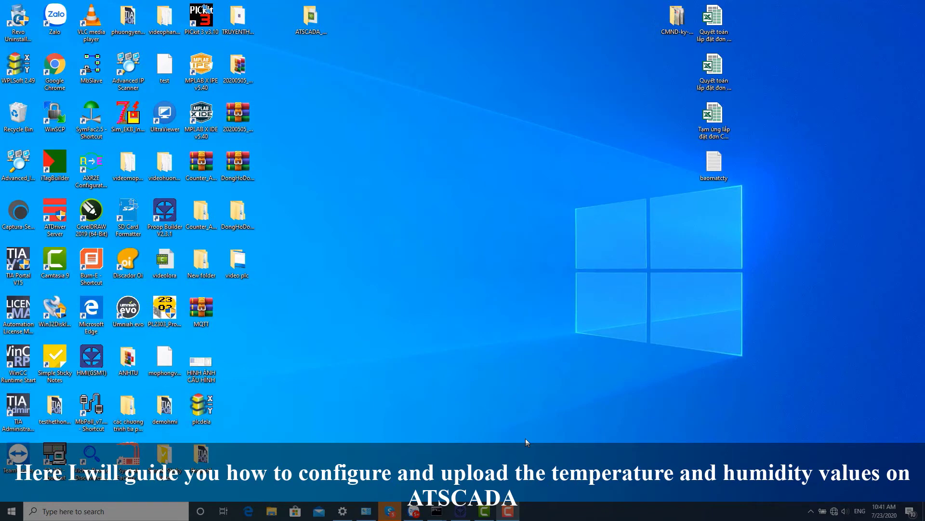
In ATDriver Server, add a channel named Channel using ModbusTCP.dll on port 502.
left_click(61, 215)
left_click(811, 511)
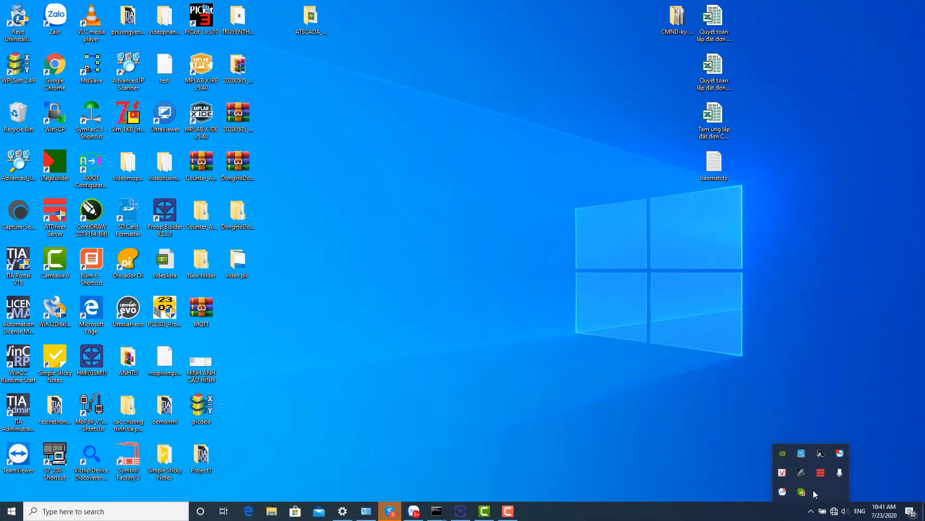
double_click(821, 472)
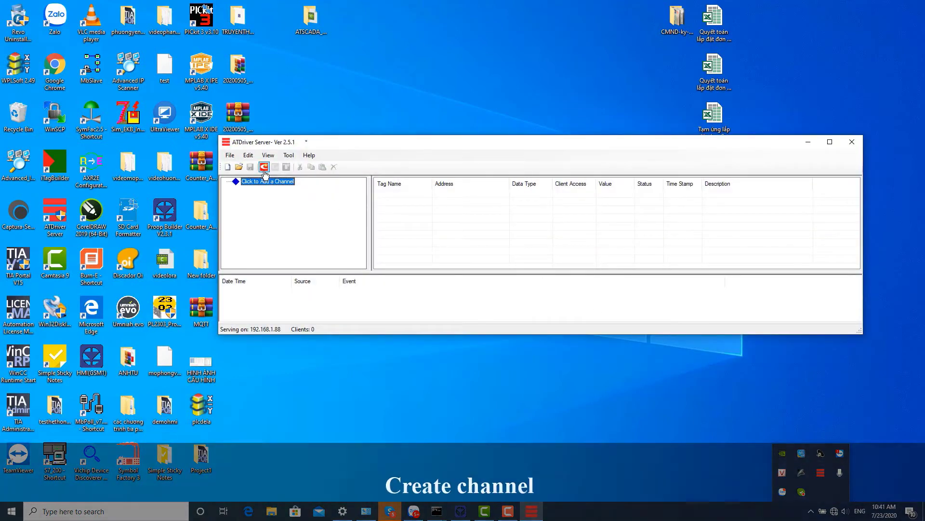
left_click(265, 180)
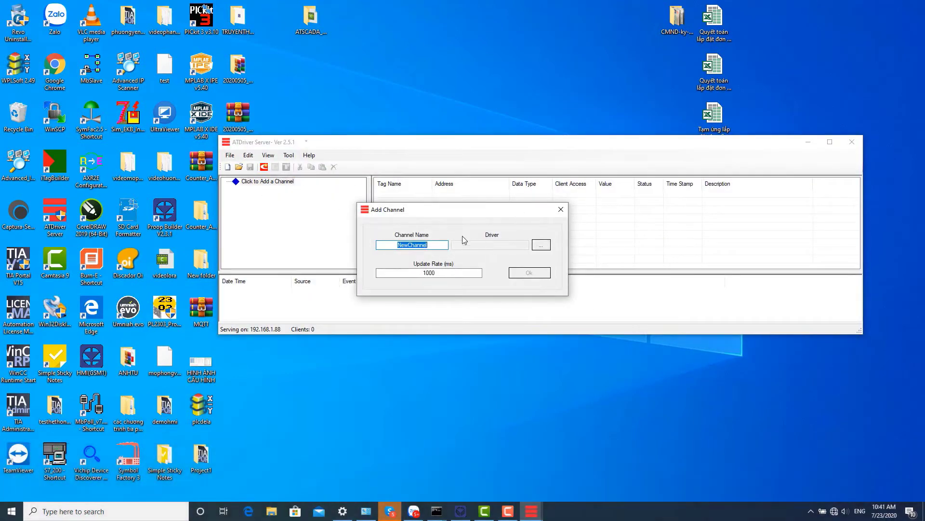
left_click(409, 245)
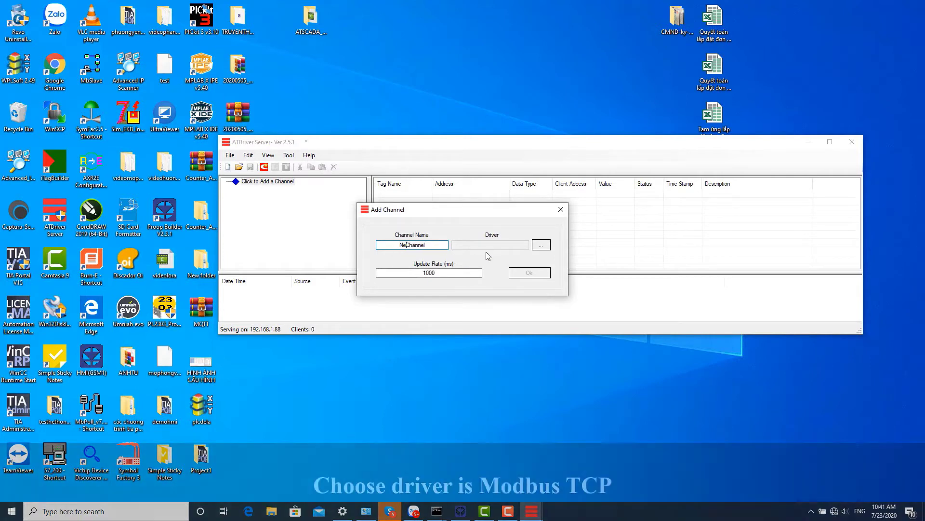
key("BackSpace")
key("BackSpace")
key("BackSpace")
left_click(541, 245)
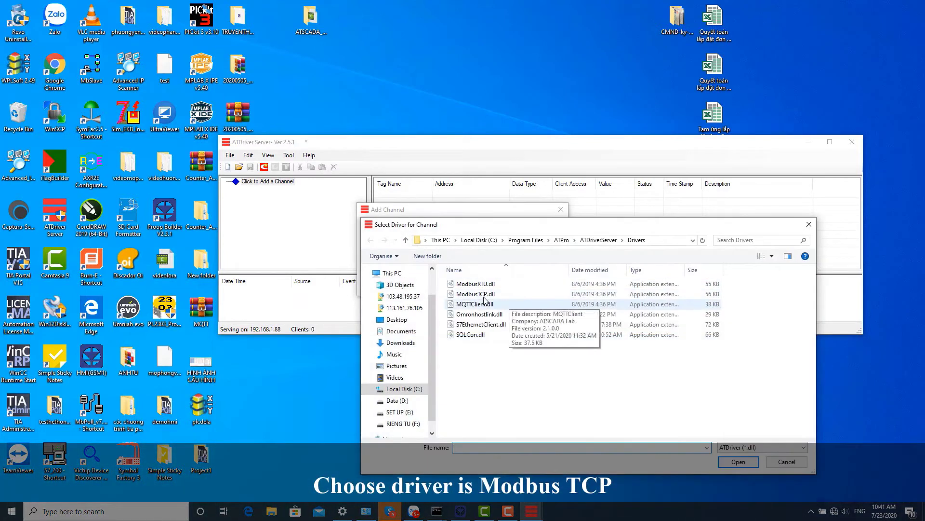
double_click(481, 295)
left_click(530, 273)
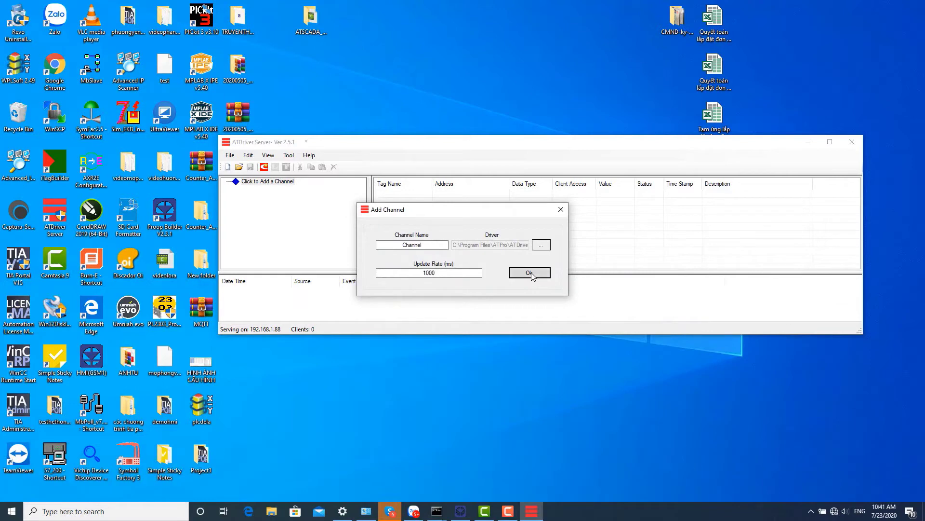
left_click(632, 253)
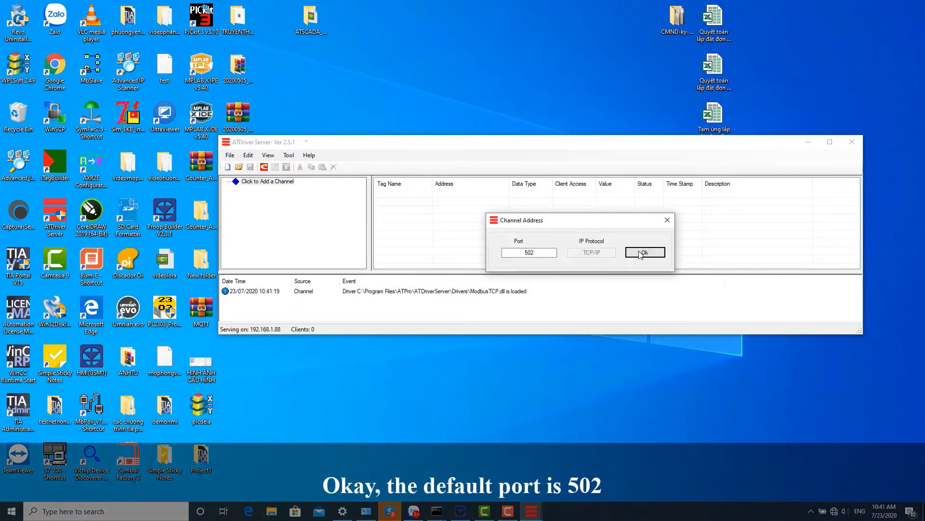
Add a device named Device with IP 192.168.1.187 under Channel.
left_click(246, 182)
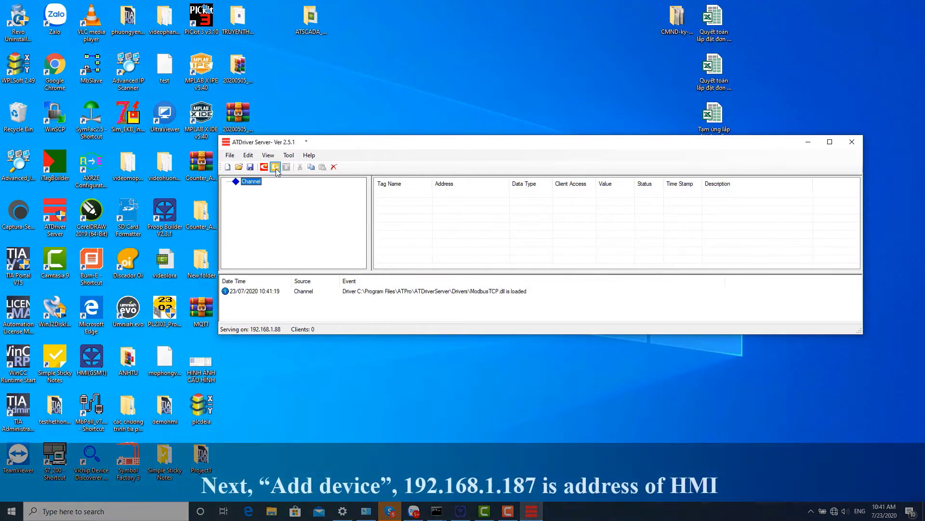
left_click(275, 167)
left_click(524, 247)
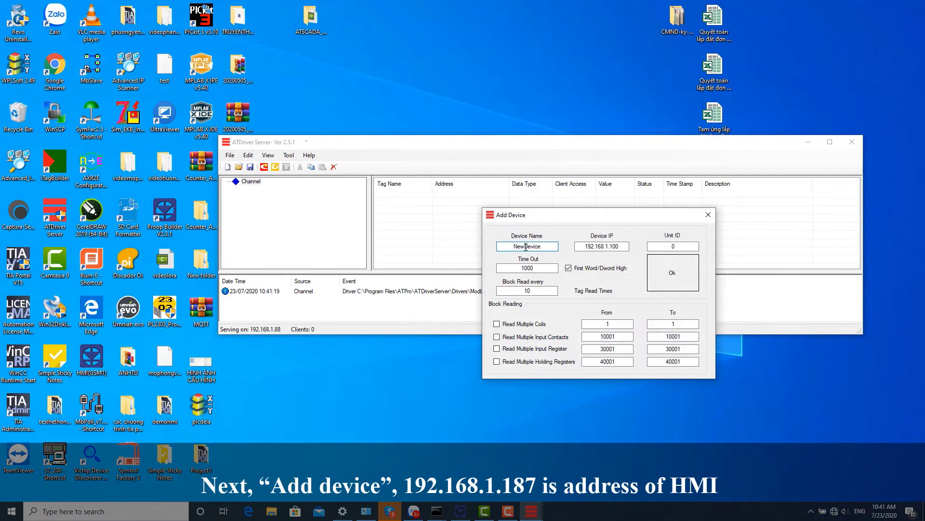
key("BackSpace")
key("BackSpace")
key("BackSpace")
key("BackSpace")
left_click(618, 246)
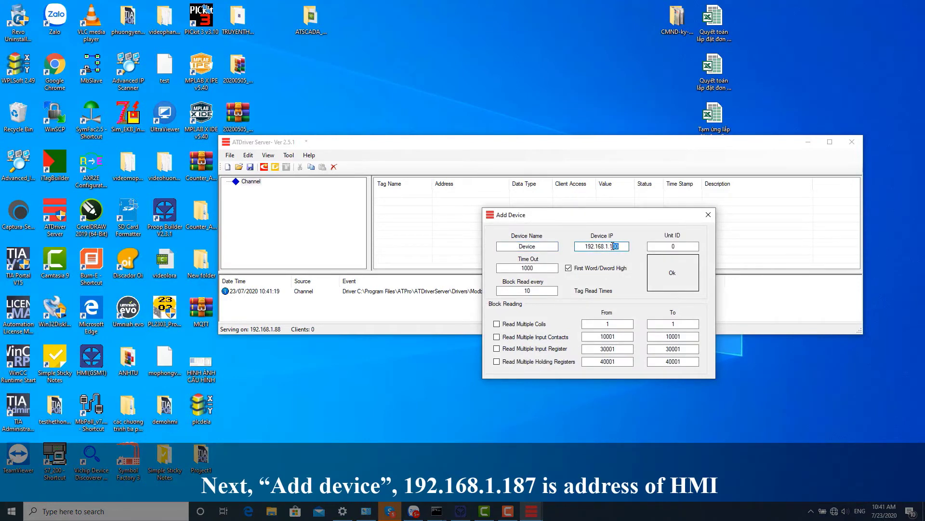
type("87")
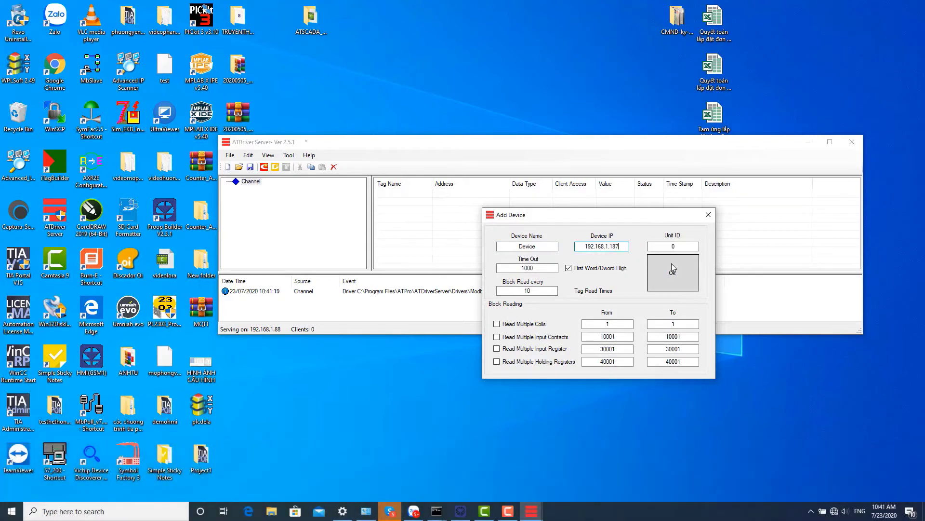
left_click(672, 263)
left_click(260, 190)
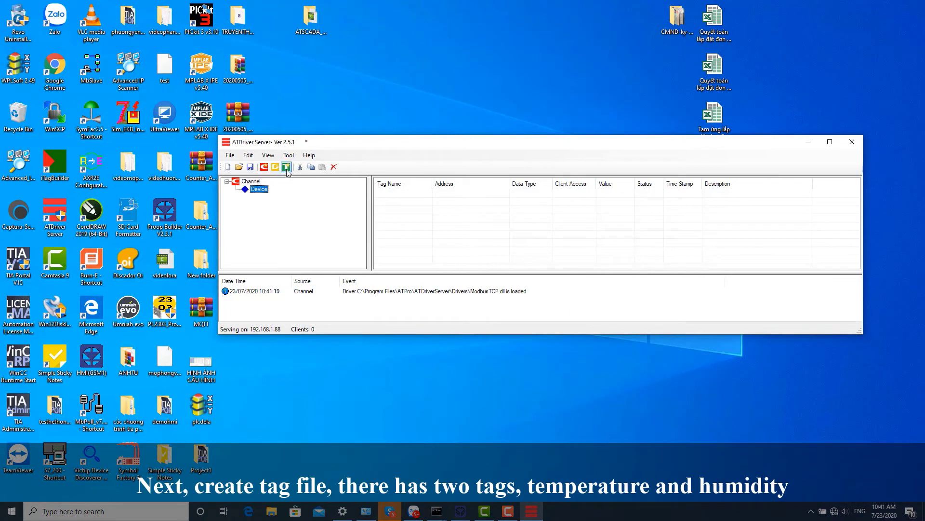
Add a Word tag TEMP at address 40001 to Device.
left_click(287, 167)
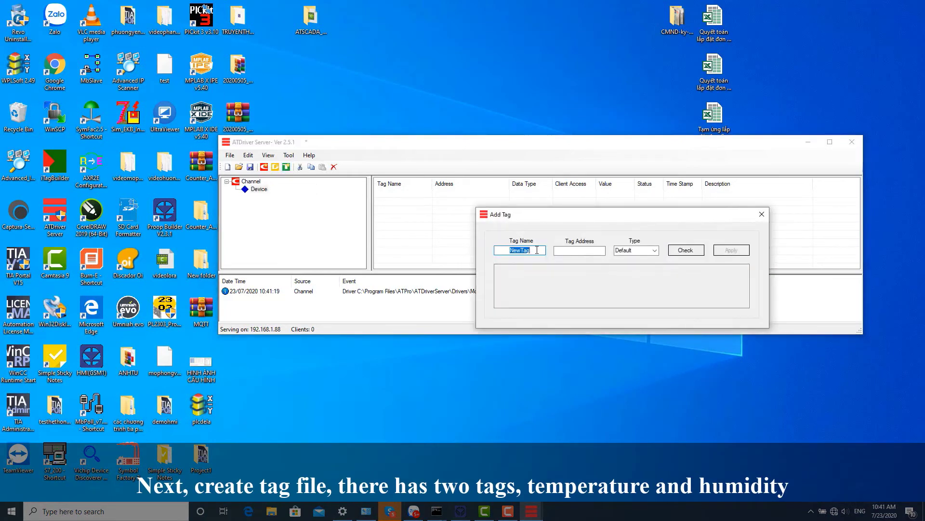
type("TEMP")
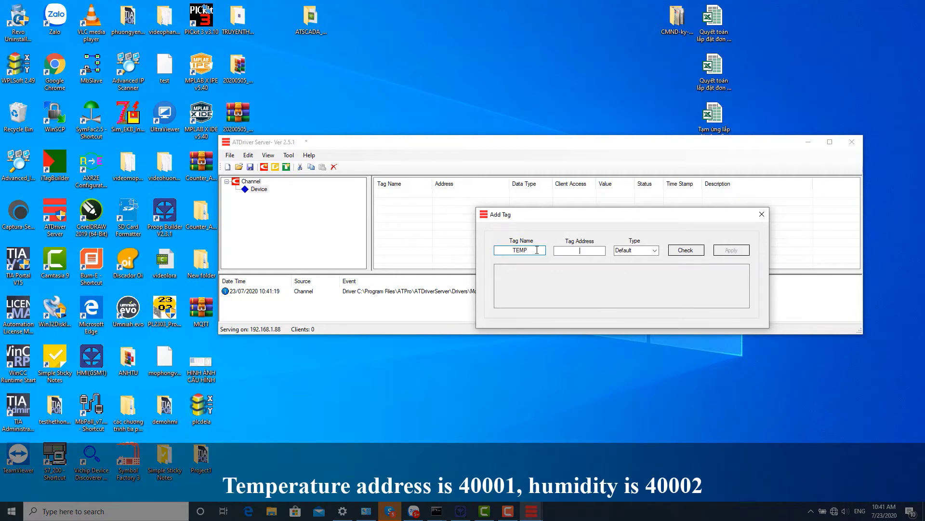
type("40001")
key("Tab")
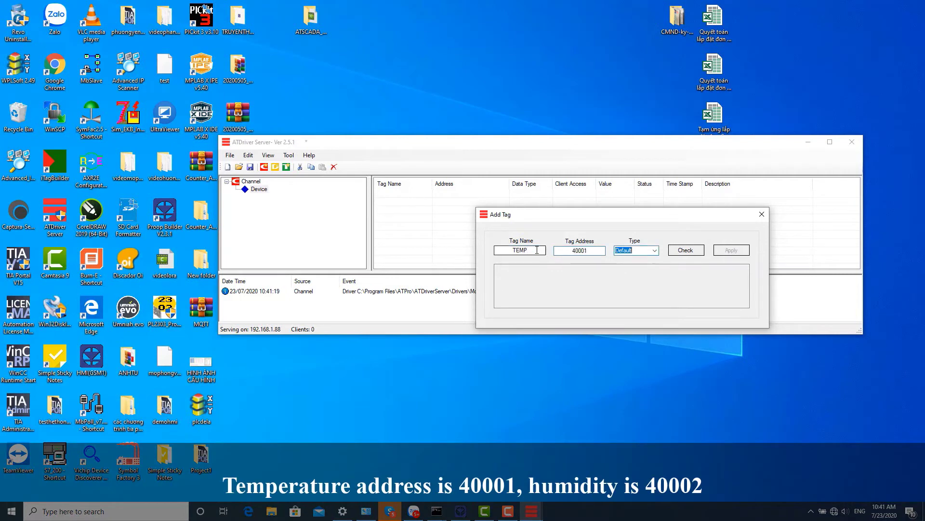
key("Tab")
key("Return")
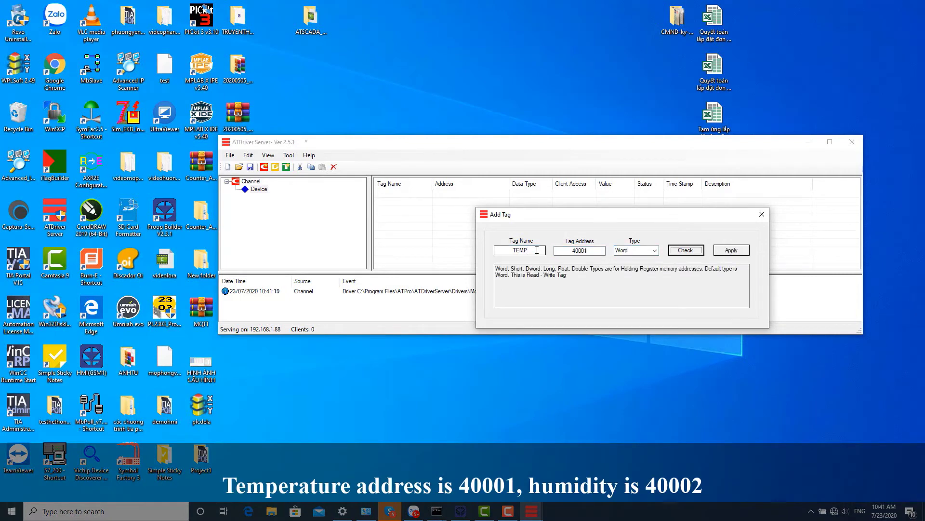
key("Tab")
key("Return")
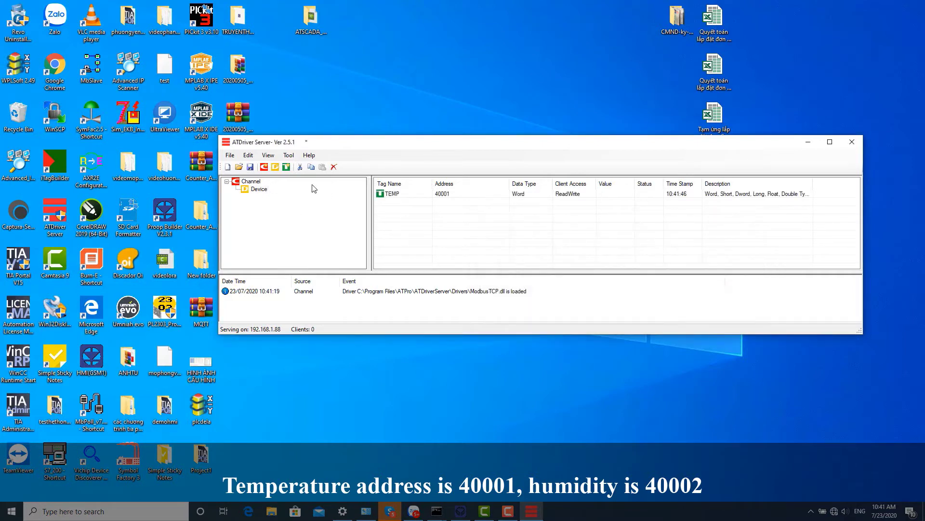
Add the HUMI tag at address 40002 and list Device's tags.
left_click(286, 166)
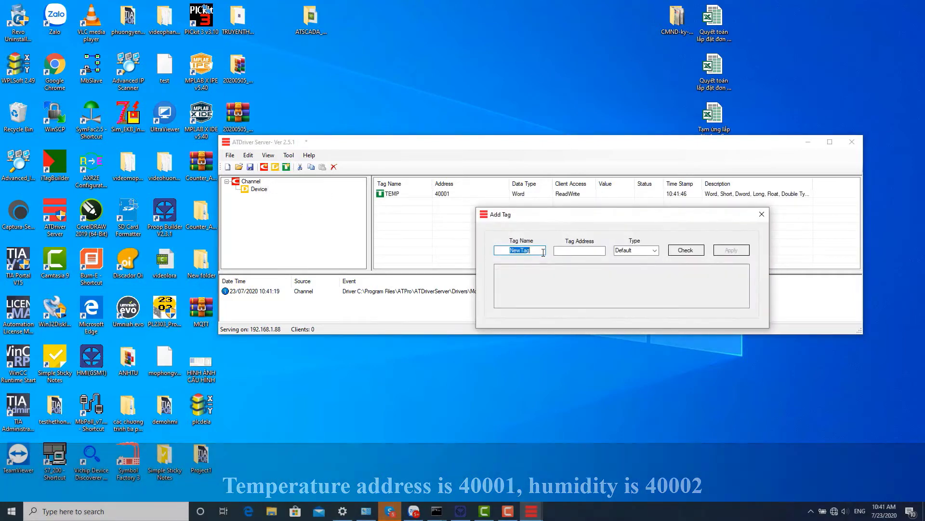
type("HUMI")
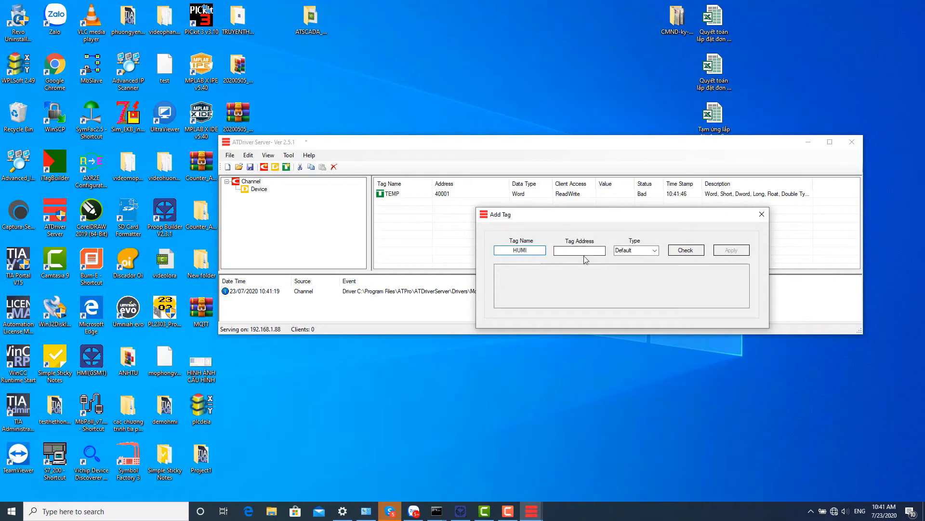
left_click(575, 248)
left_click(686, 250)
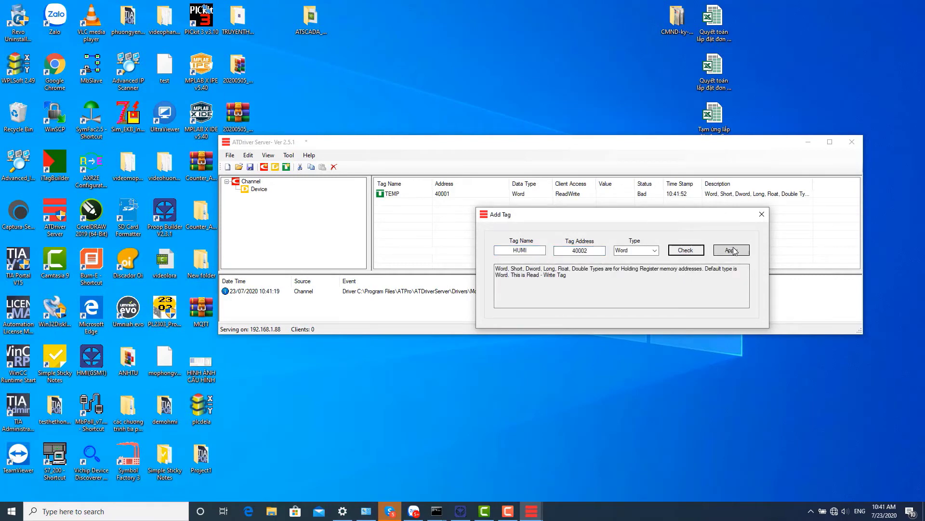
left_click(731, 250)
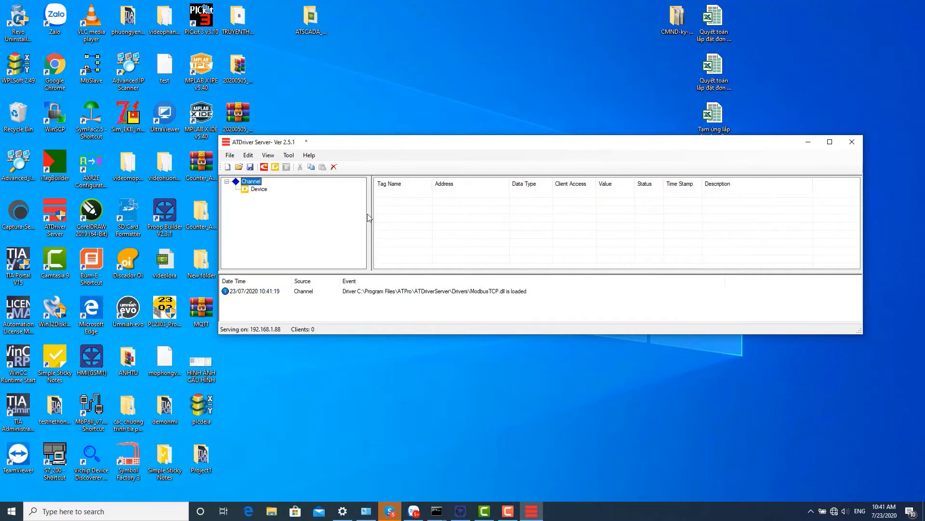
left_click(259, 190)
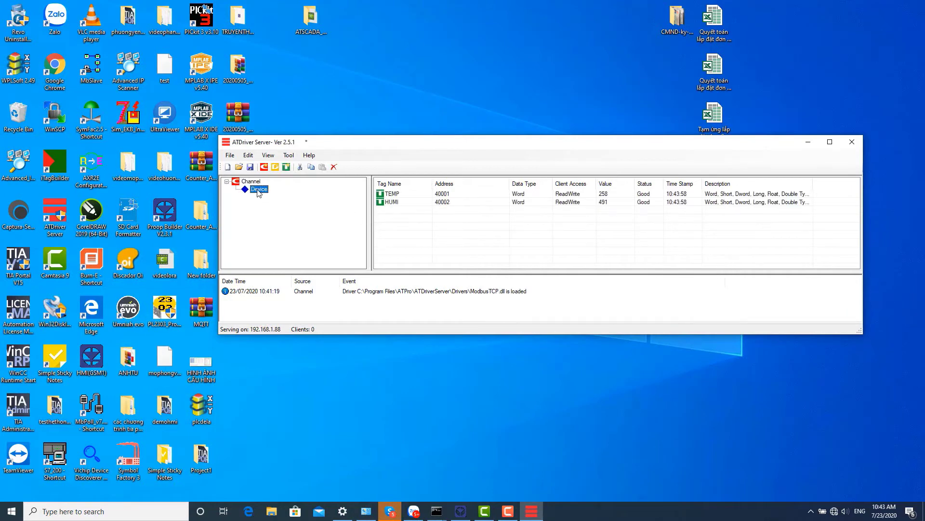
Launch iTagBuilder and start a new project.
left_click(129, 509)
type("it")
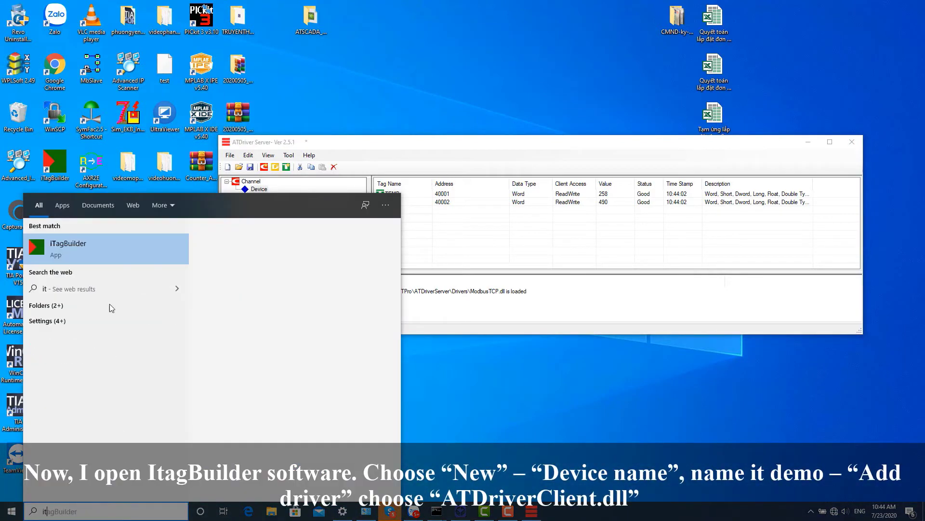
left_click(107, 247)
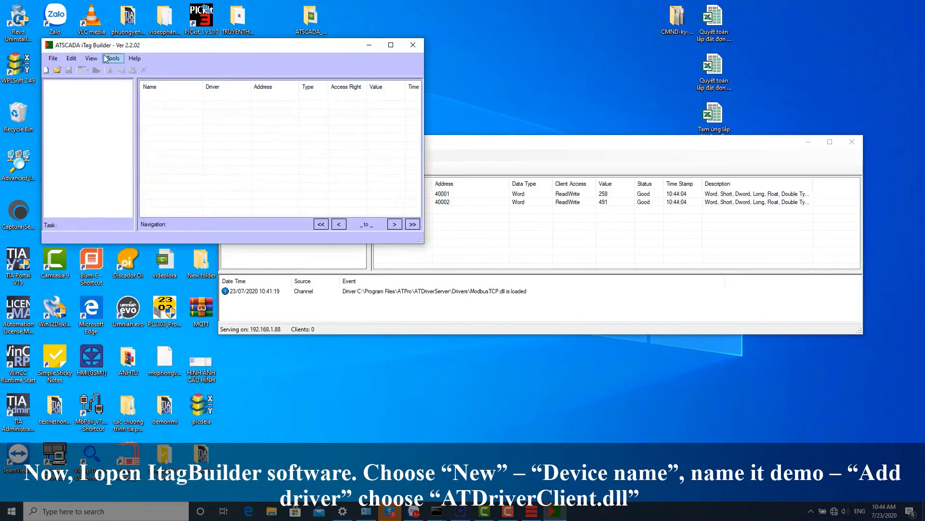
left_click(47, 70)
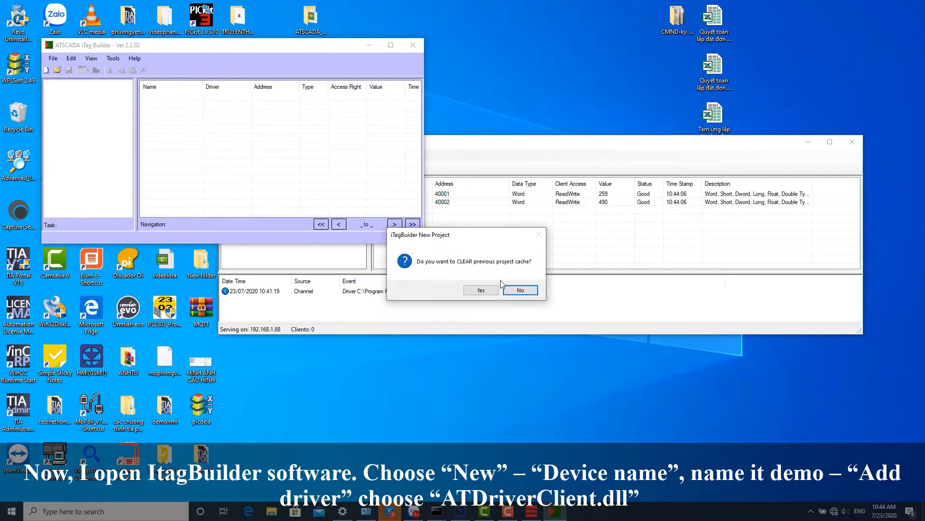
left_click(521, 290)
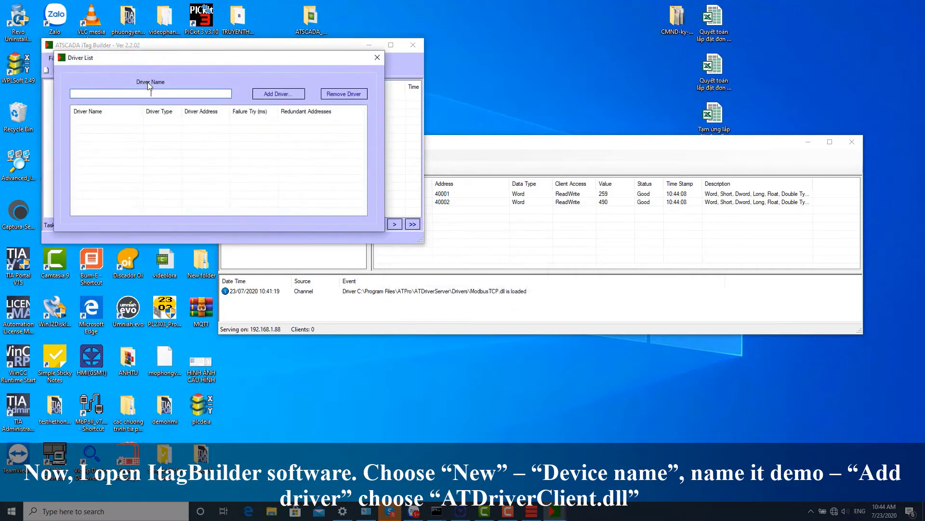
Add a driver named demo using ATDriverClient.dll, connected to server 192.168.1.88.
type("demo")
left_click(268, 92)
double_click(178, 136)
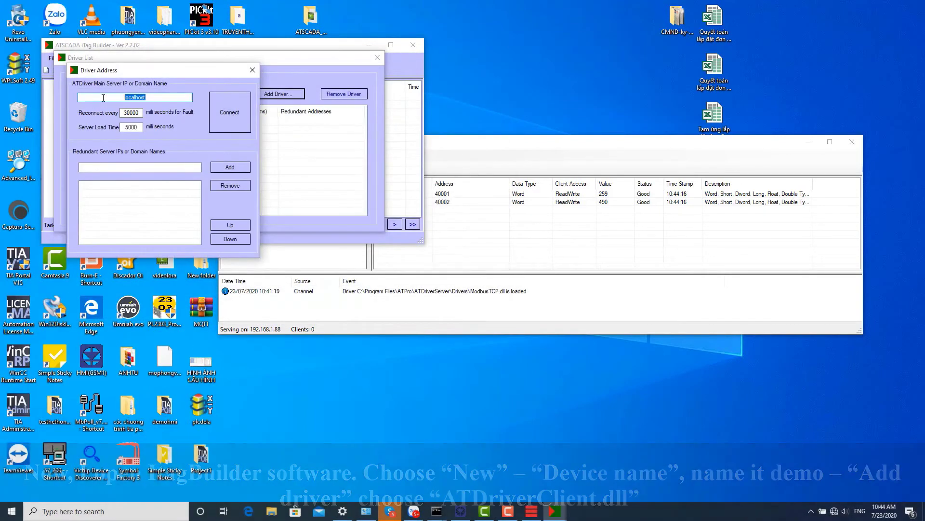
left_click_drag(152, 100, 100, 97)
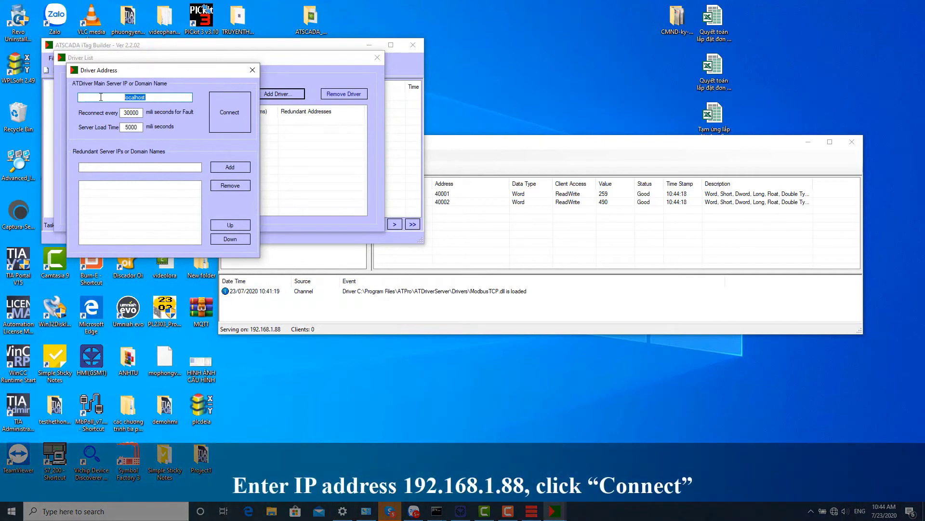
key("BackSpace")
type("192.168.1.88")
left_click(230, 103)
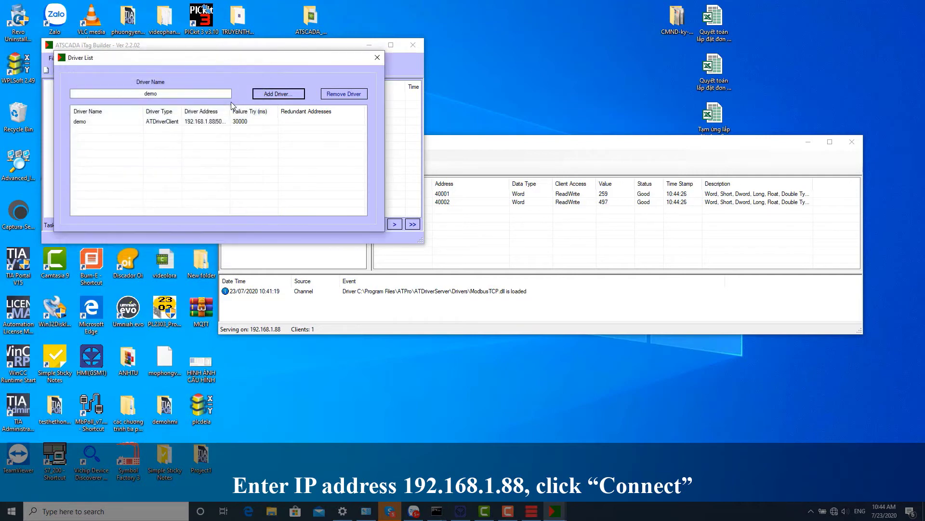
left_click(377, 57)
Import the Channel > Device group's TEMP and HUMI tags and view the ChannelDevice task.
left_click(113, 58)
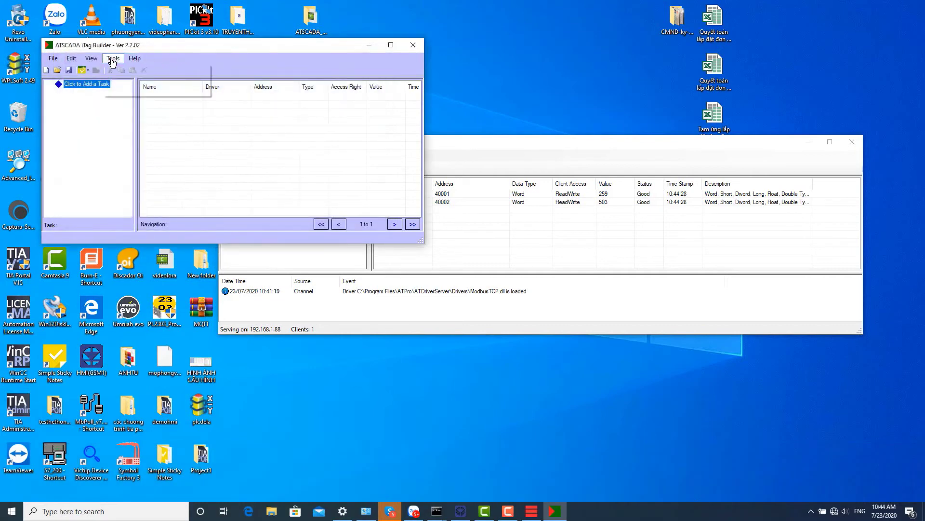
mouse_move(113, 57)
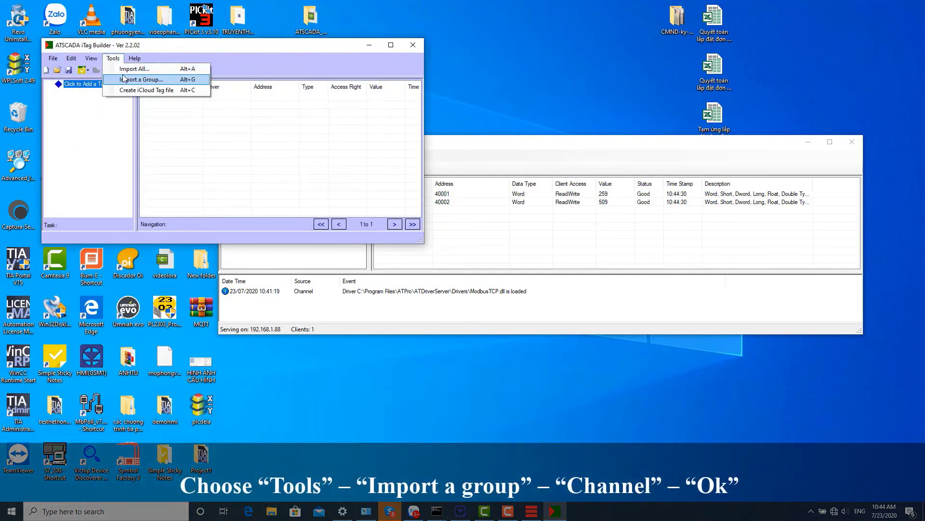
left_click(130, 79)
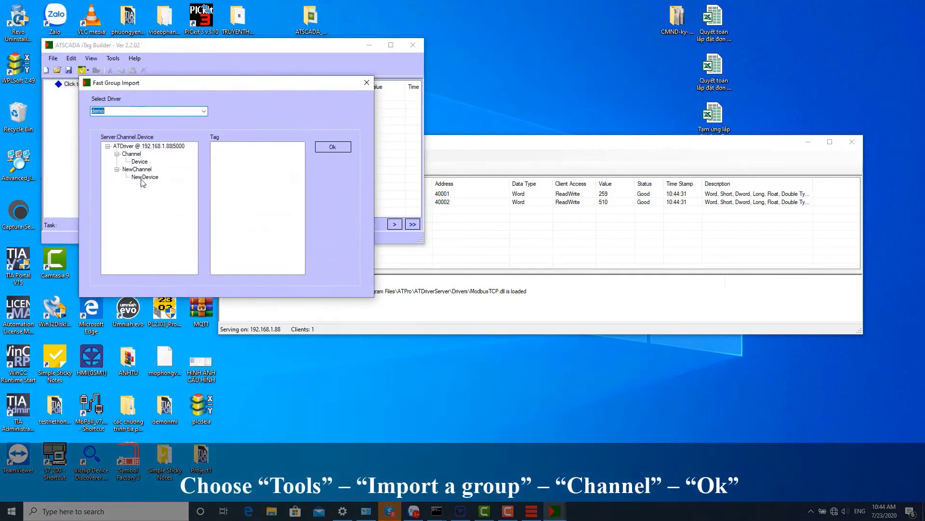
left_click(131, 154)
left_click(334, 147)
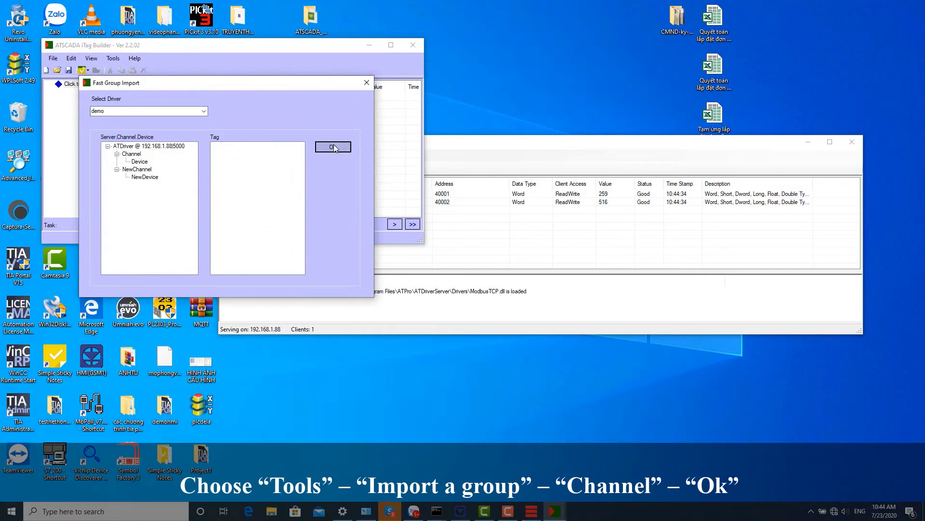
left_click(139, 161)
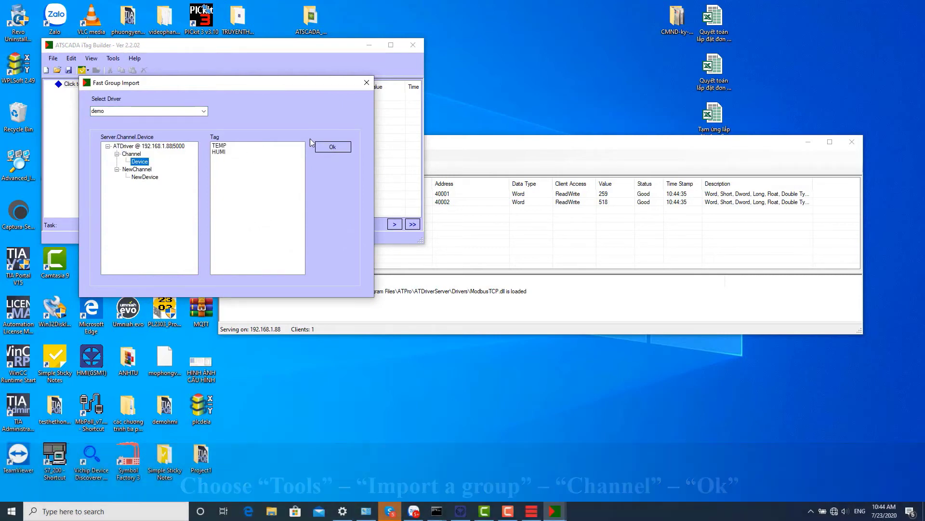
left_click(331, 147)
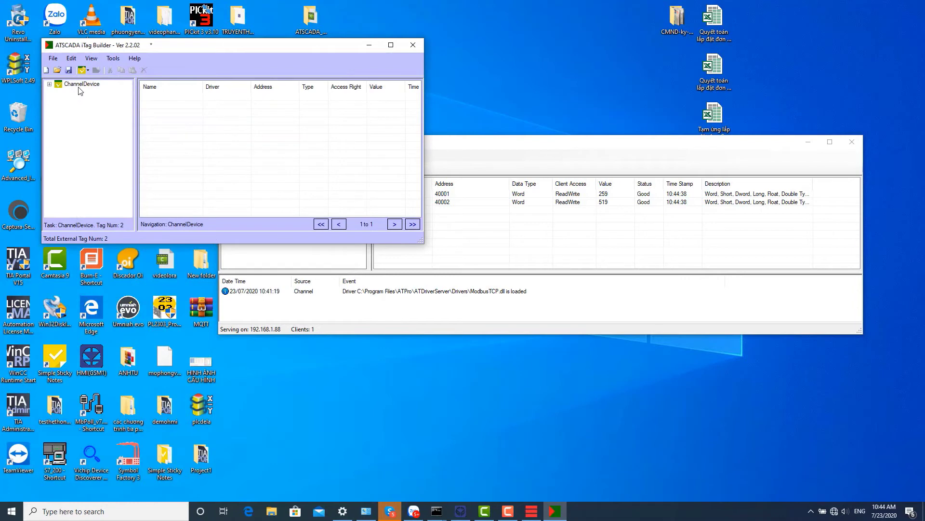
left_click(80, 85)
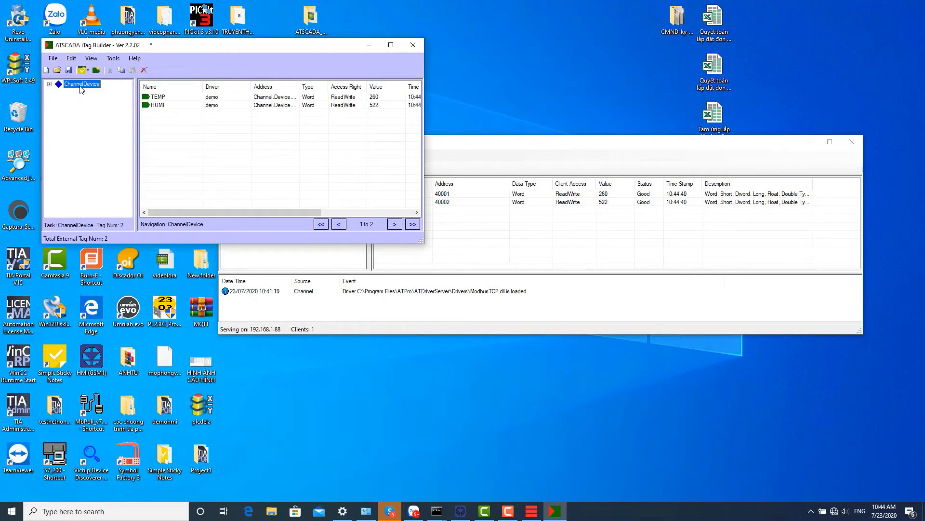
left_click(53, 59)
Save and register the project as tag file demoatscada.xml.
left_click(78, 112)
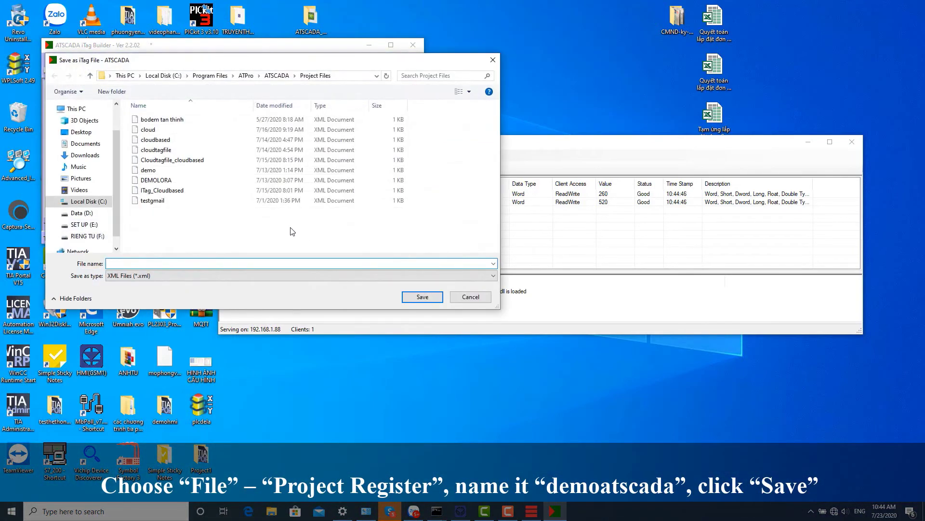
type("demo")
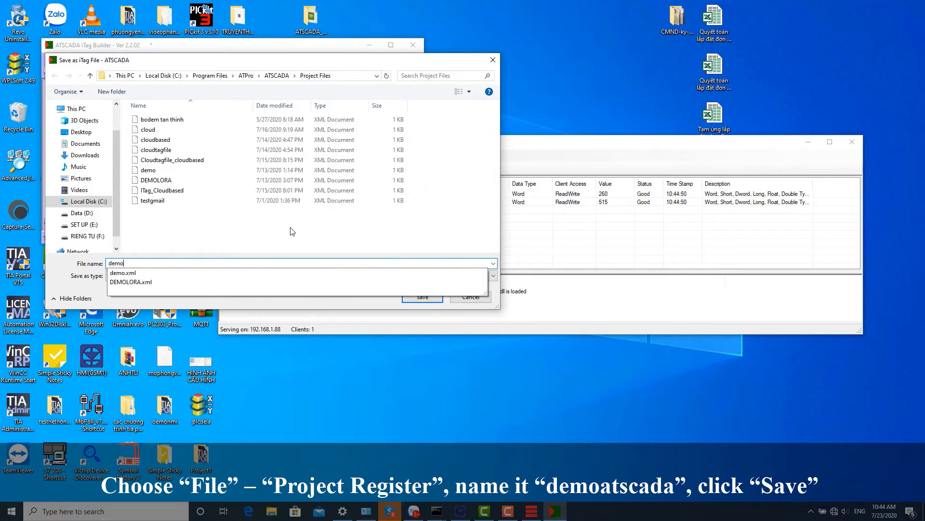
type("atscada")
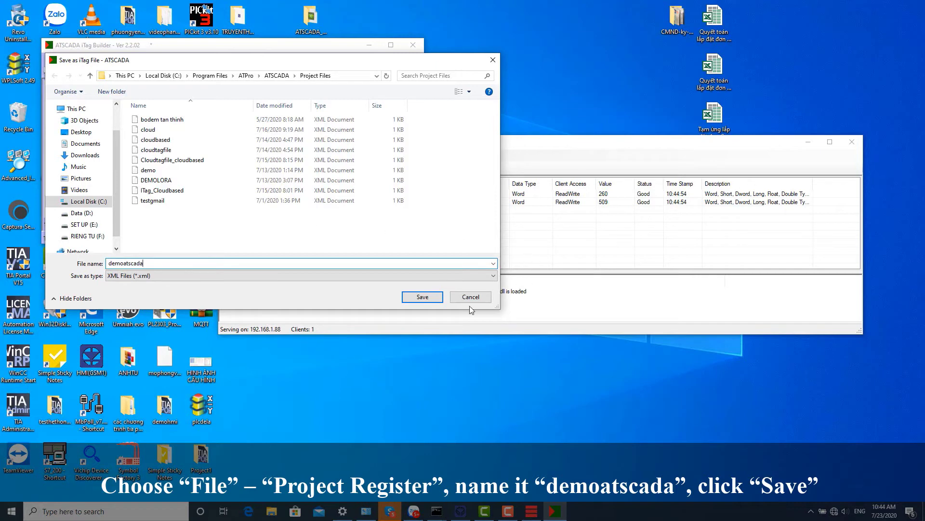
left_click(422, 296)
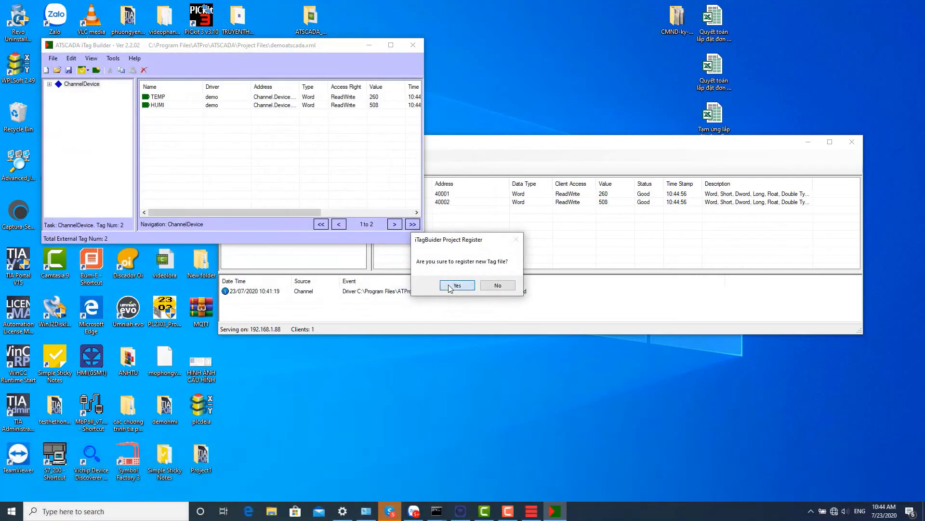
left_click(457, 285)
Close iTag Builder, minimize ATDriver Server, and launch Visual Studio 2019 from Windows search.
left_click(413, 45)
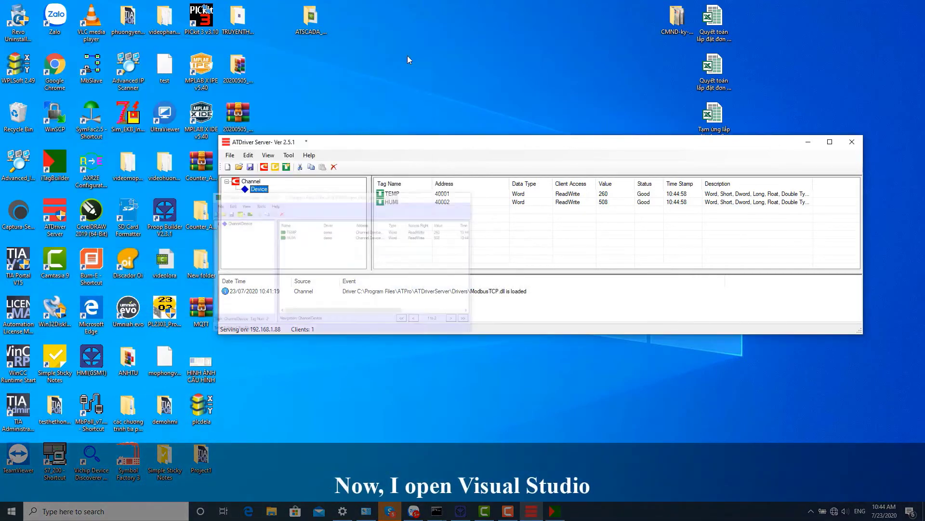
left_click(808, 142)
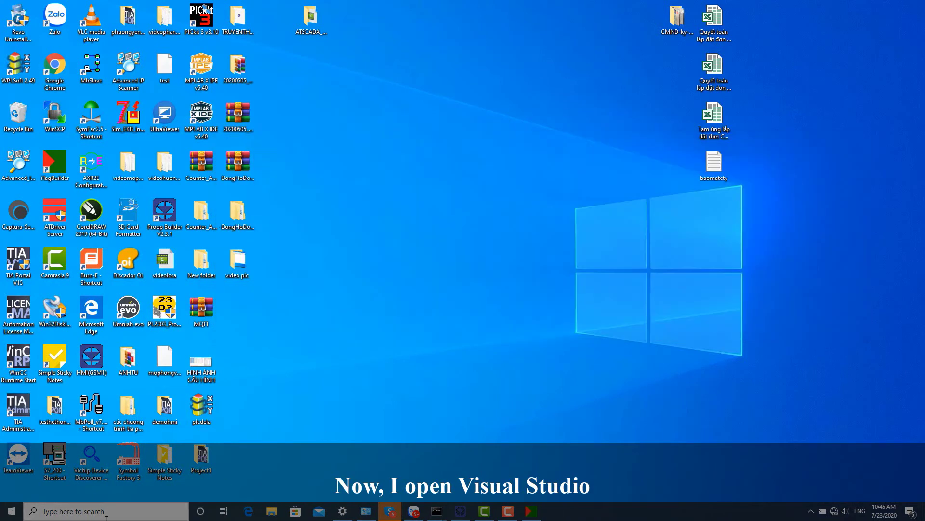
left_click(107, 516)
type("vis")
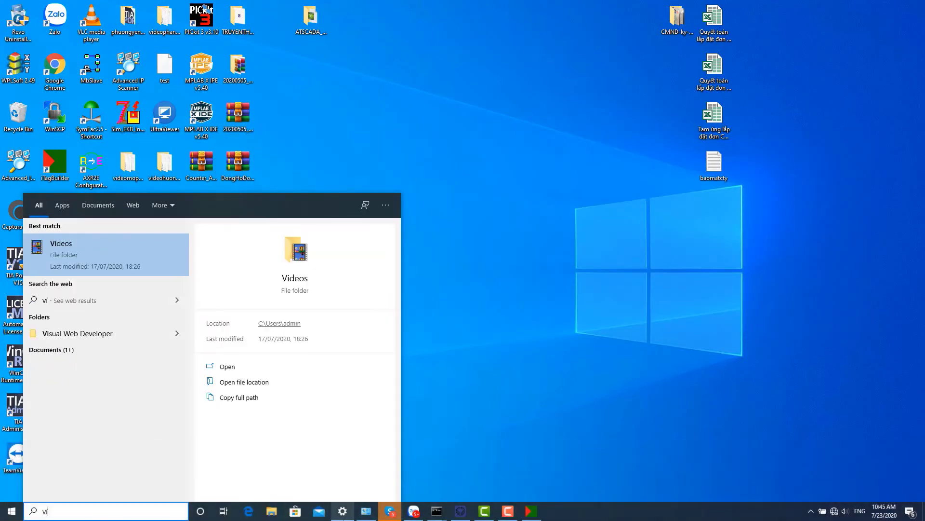
type("s")
left_click(105, 249)
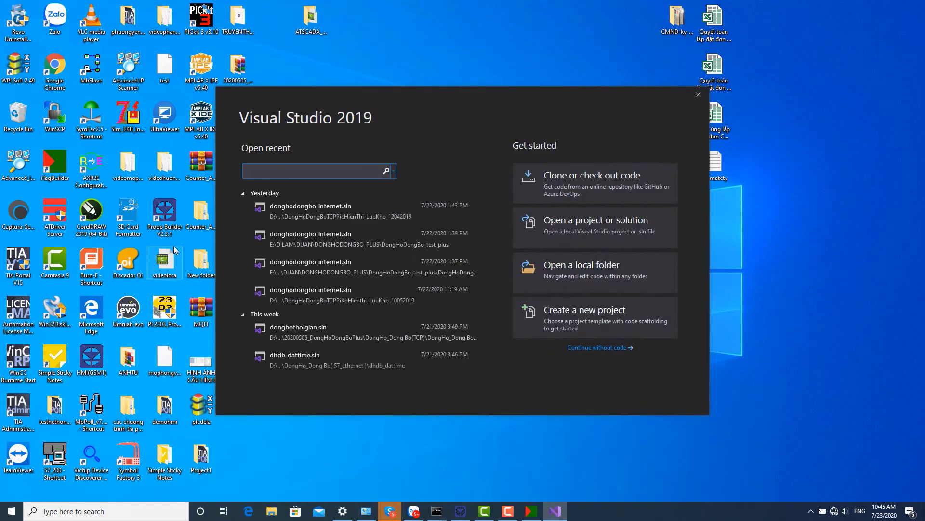
Start a new Windows Forms App (.NET Framework) project and try creating it with a demo name.
left_click(594, 323)
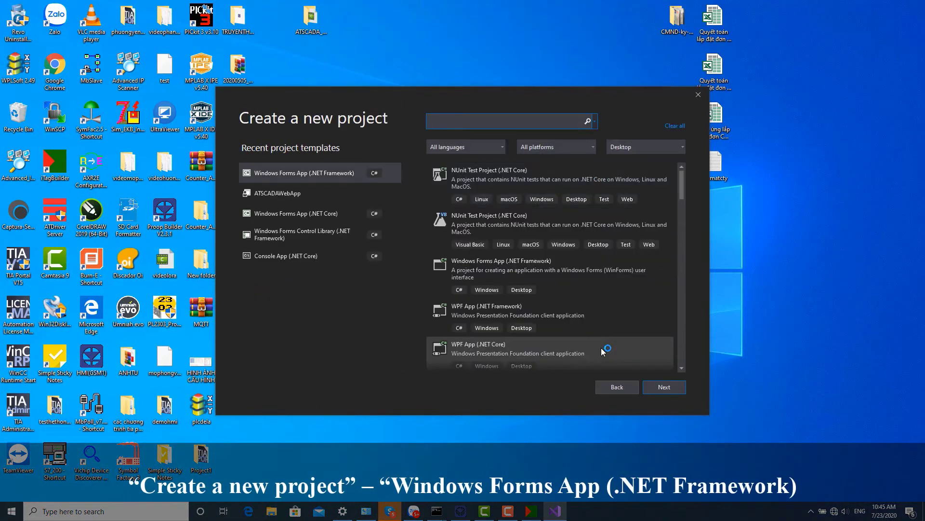
left_click(300, 175)
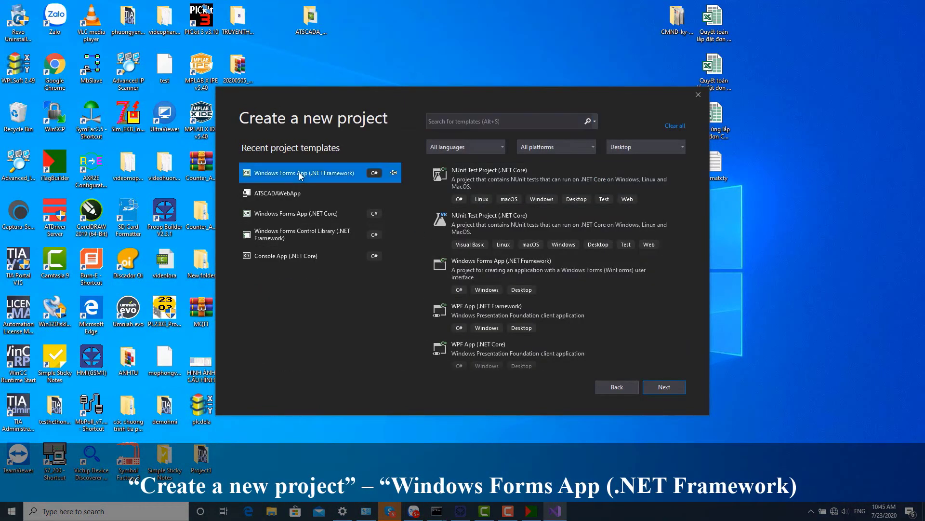
double_click(300, 174)
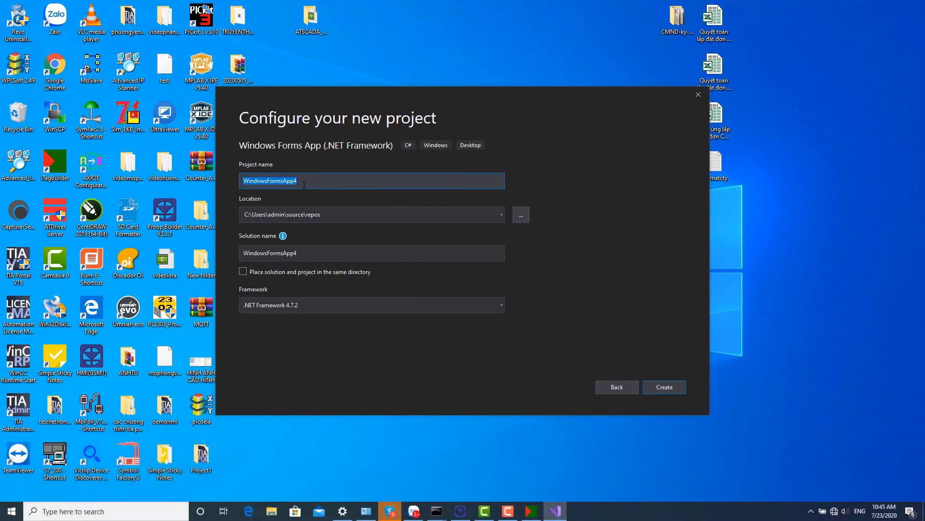
type("demo")
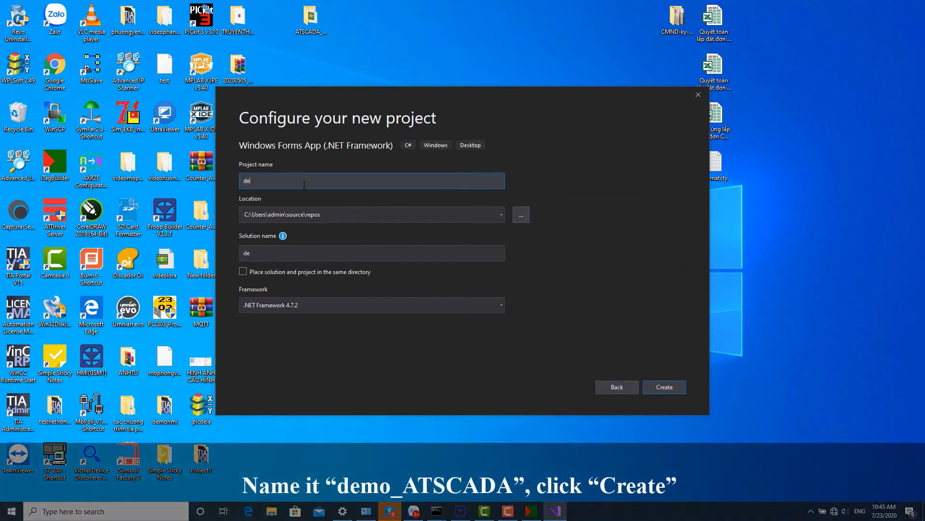
left_click(660, 386)
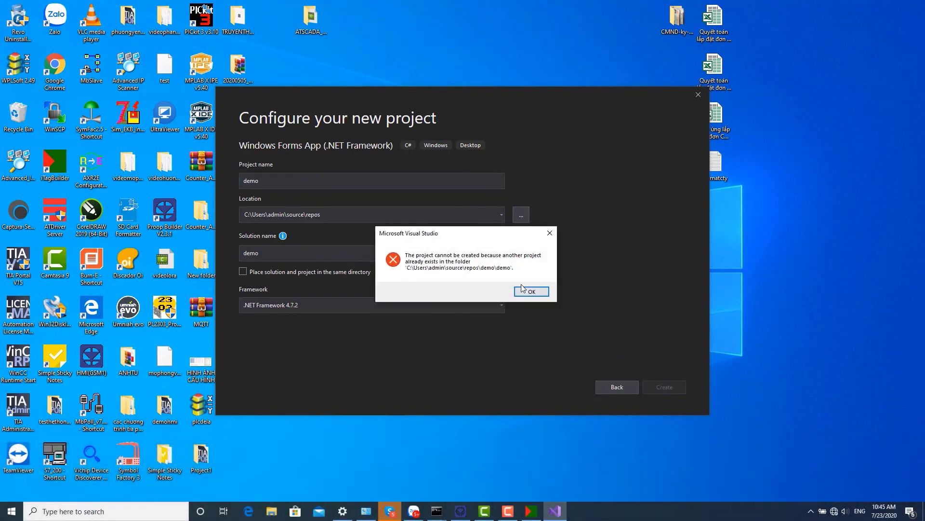
Dismiss the project-already-exists error, rename the project to demo_ATSCADA and create it.
left_click(531, 292)
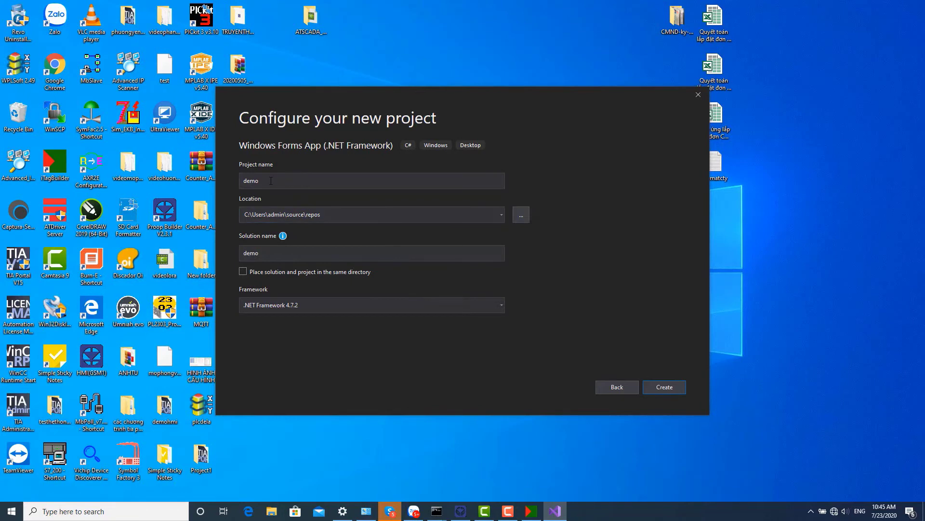
left_click(274, 181)
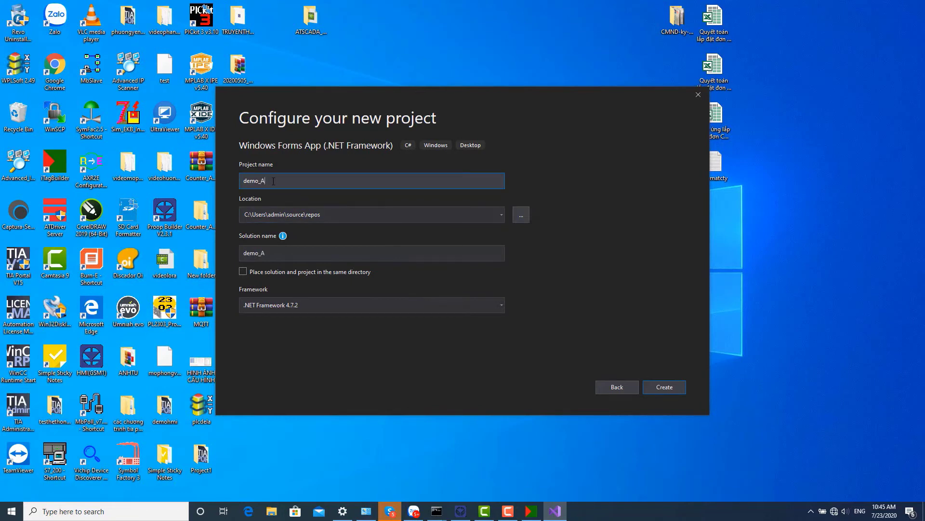
type("_ÁTCAD")
type("ADA")
left_click(661, 390)
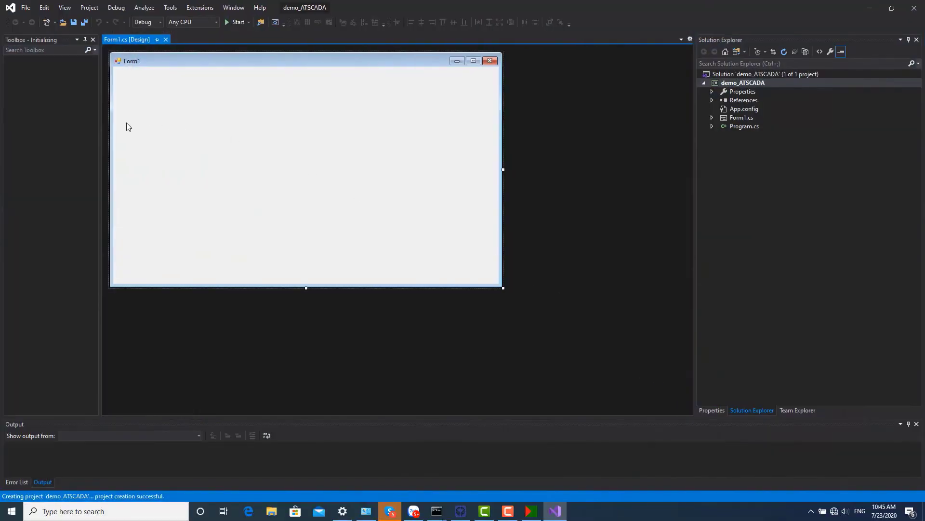
Find iDriver in the Toolbox and add an iDriver1 component to Form1.
left_click(45, 51)
type("id")
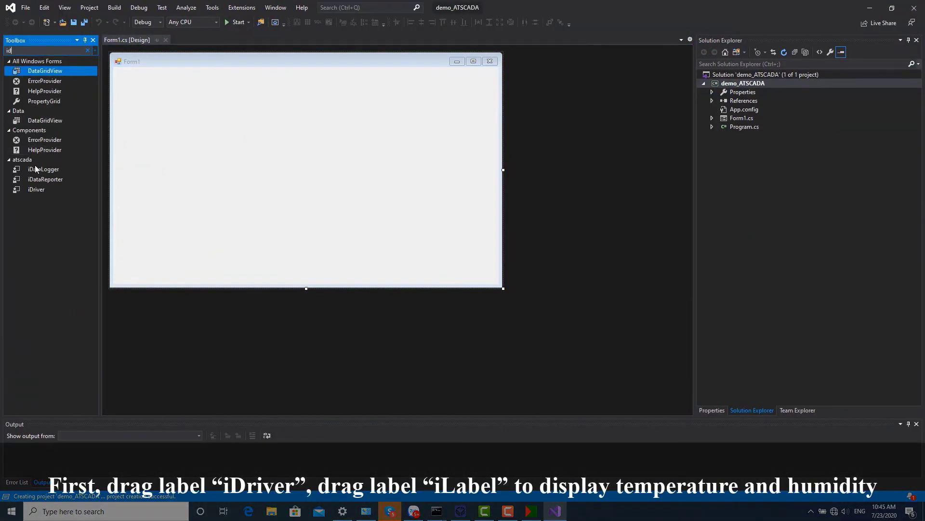
left_click_drag(36, 189, 227, 164)
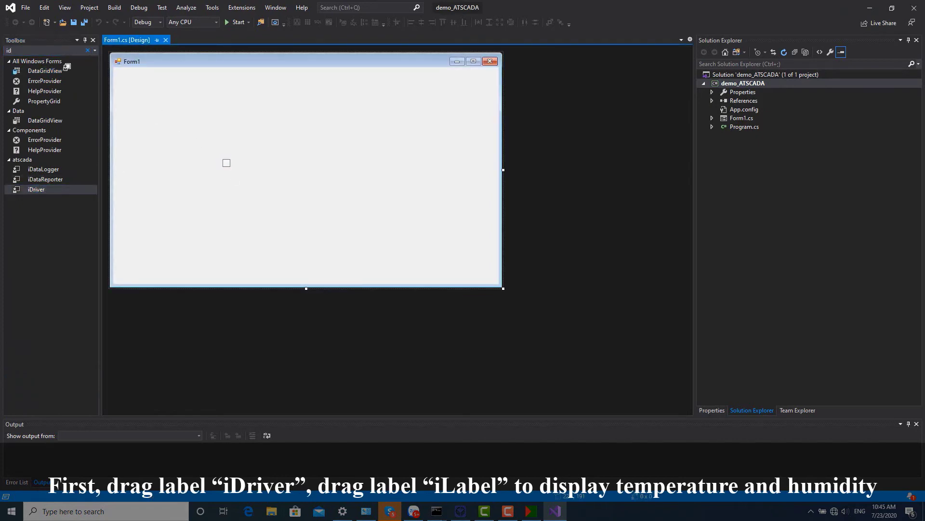
Place an iLabel on Form1, copy it as iLabel2, and line the two labels up side by side.
left_click(27, 51)
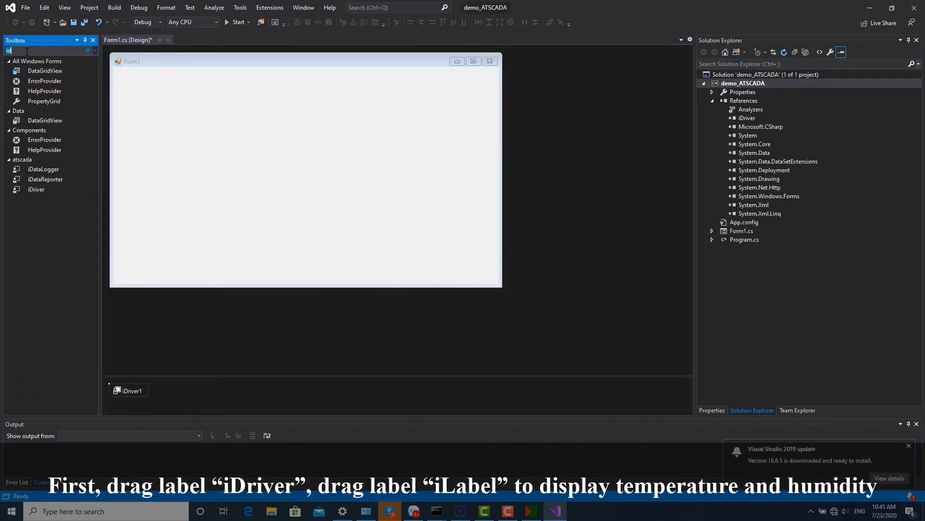
key("BackSpace")
type("l")
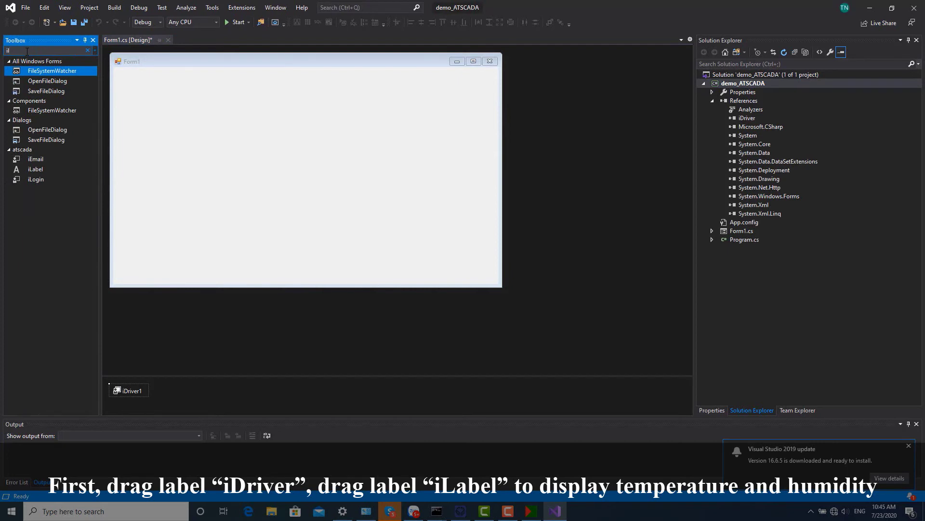
left_click_drag(35, 169, 169, 127)
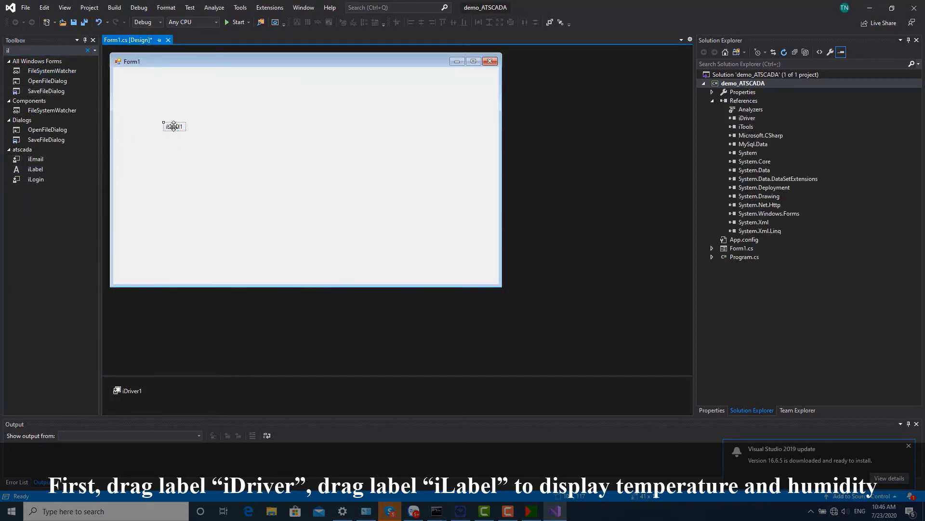
key("ctrl+c")
key("ctrl+v")
left_click_drag(303, 176, 355, 135)
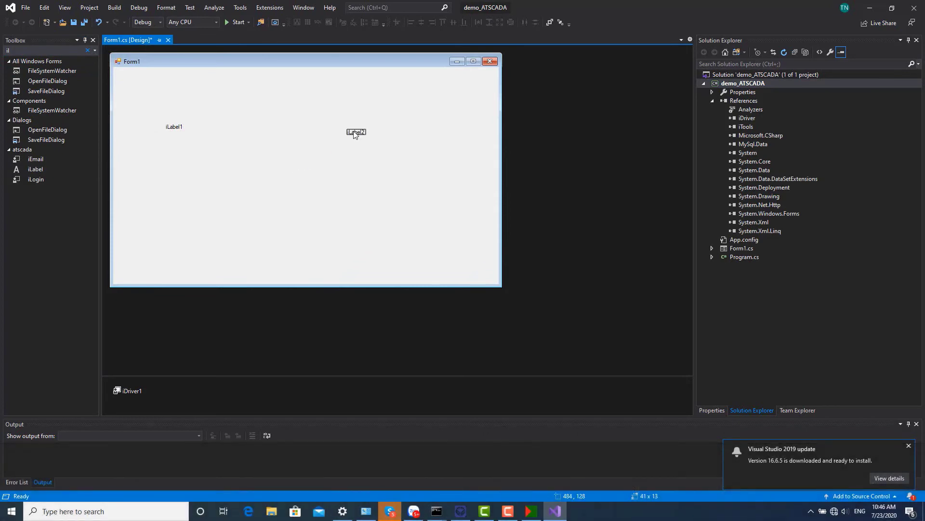
left_click_drag(178, 127, 387, 162)
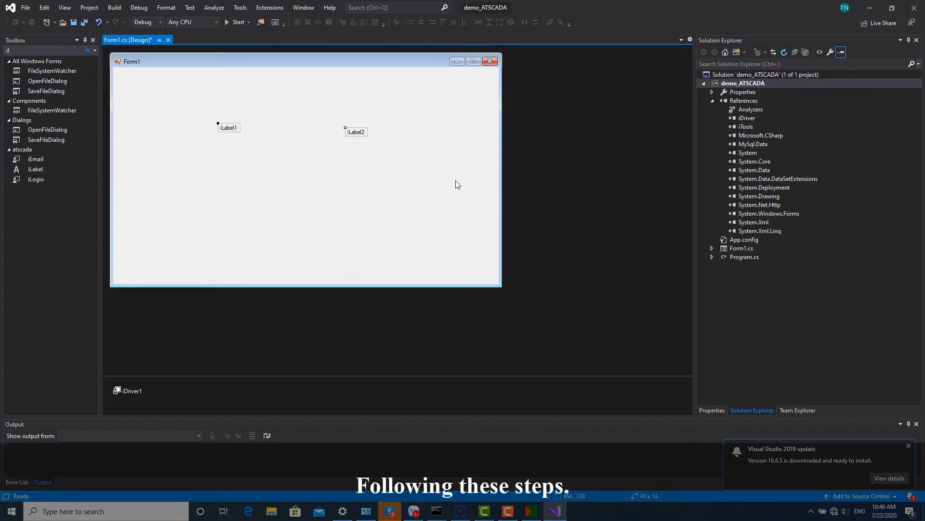
Give both labels bold 36-pt Microsoft Sans Serif font and level iLabel1 with iLabel2.
left_click(723, 410)
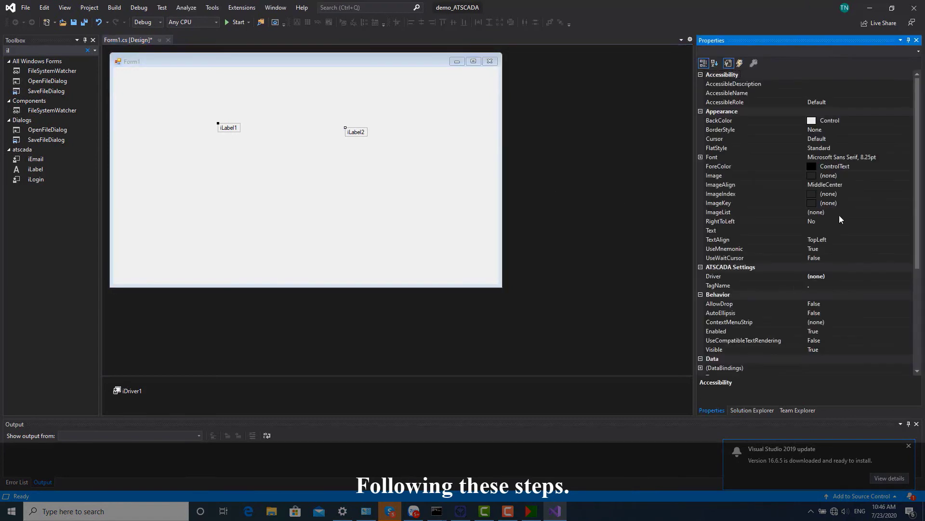
left_click(903, 157)
left_click(909, 157)
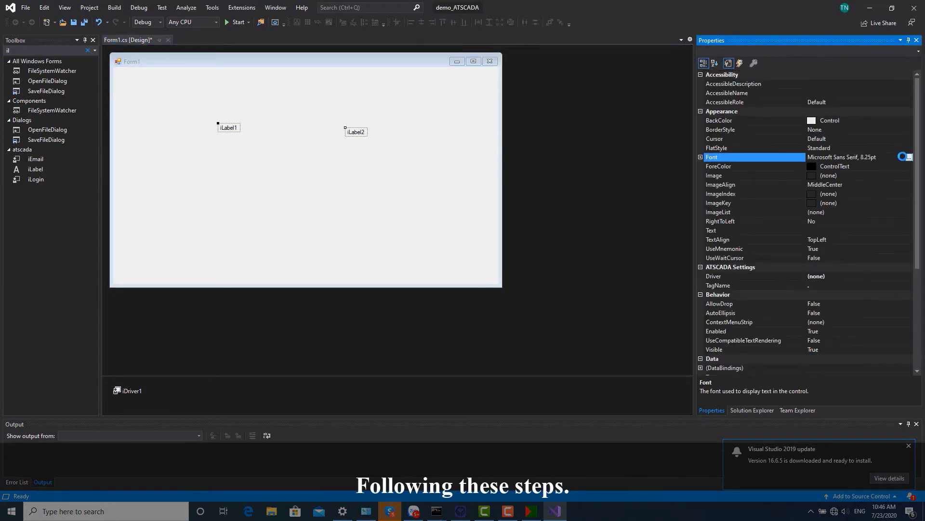
left_click(452, 173)
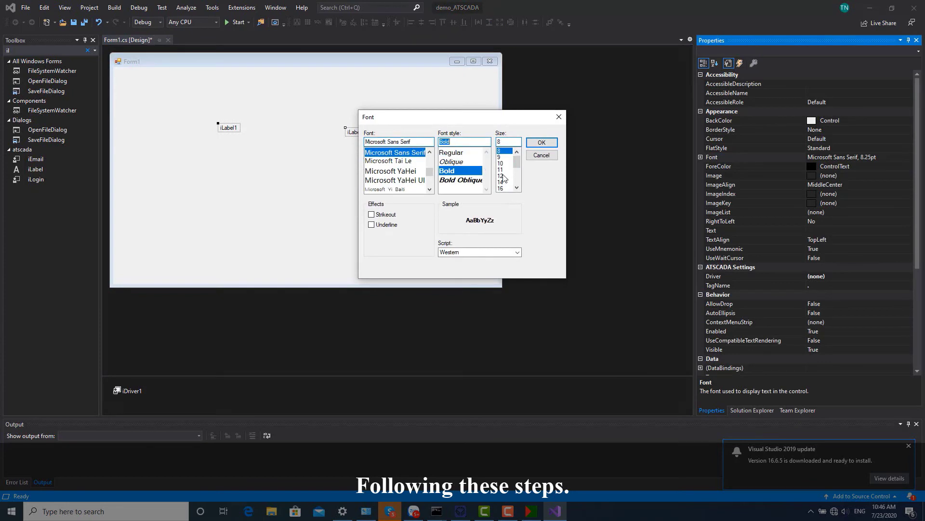
scroll(504, 174, "down", 3)
left_click(503, 176)
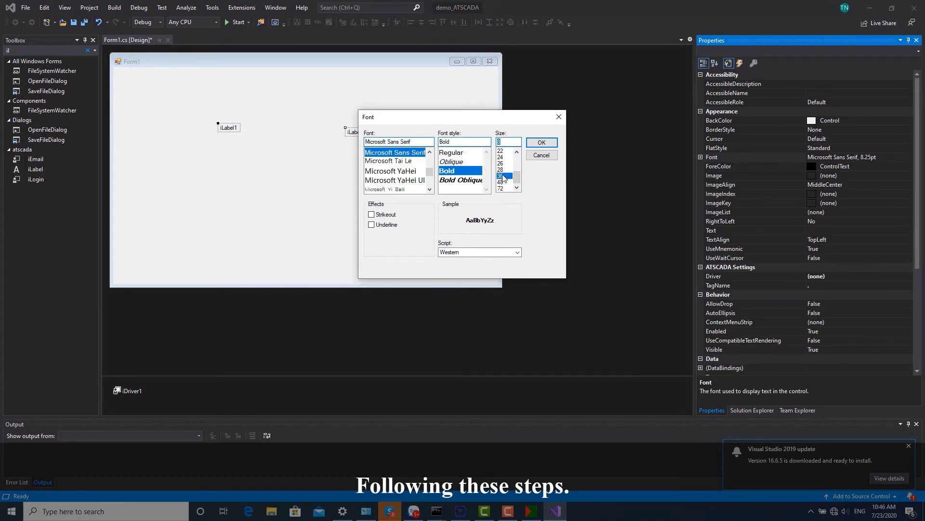
left_click(541, 142)
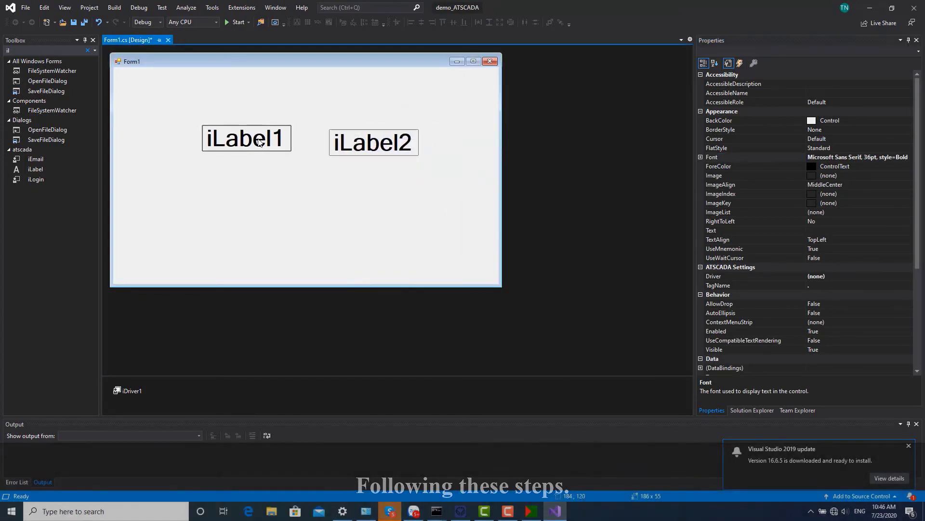
left_click(261, 159)
left_click_drag(258, 140, 252, 147)
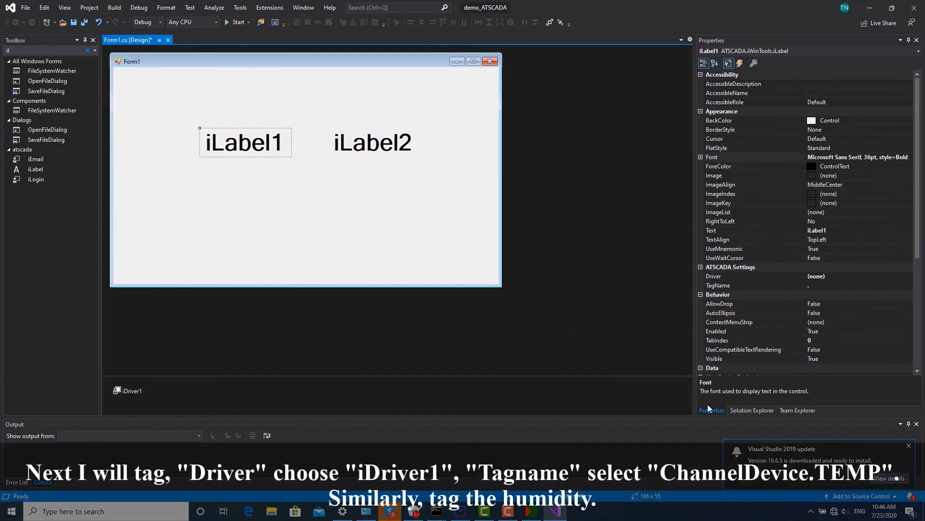
Bind iLabel1 to iDriver1 with TagName ChannelDevice.TEMP.
left_click(835, 276)
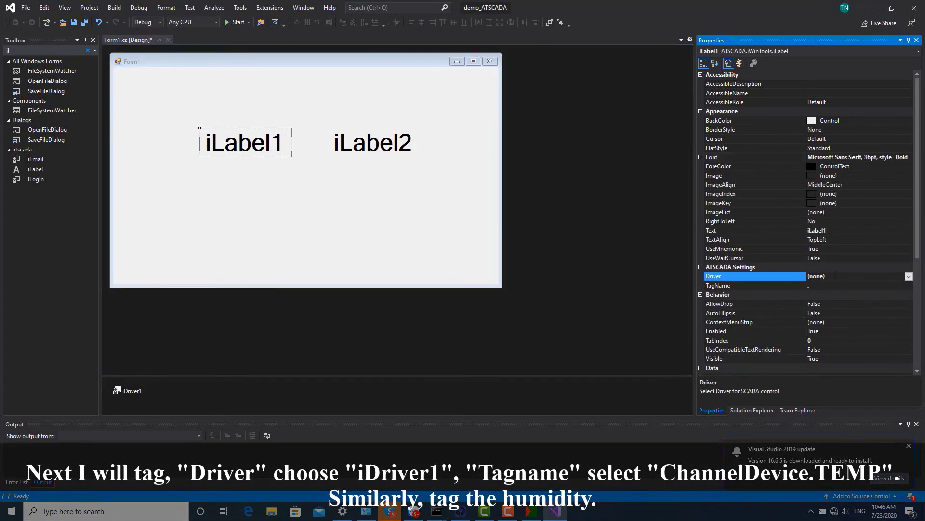
left_click(909, 276)
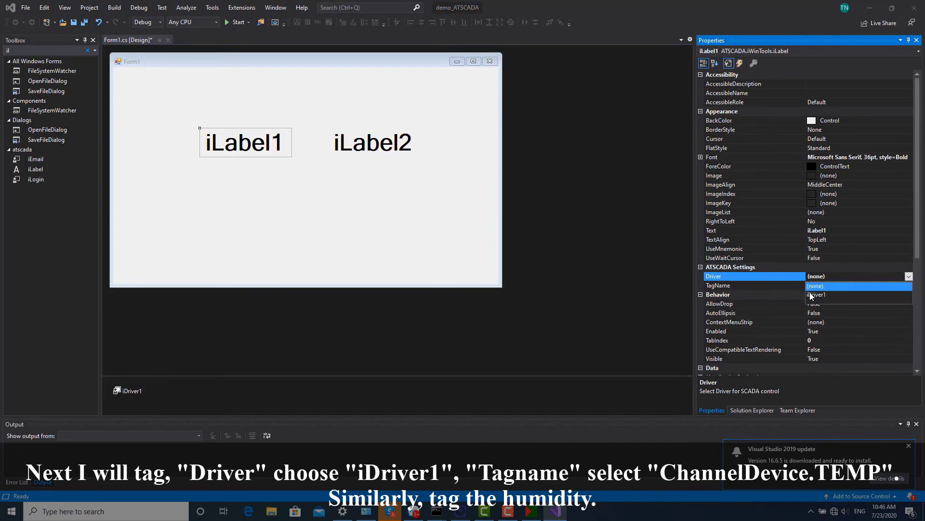
left_click(816, 293)
left_click(829, 287)
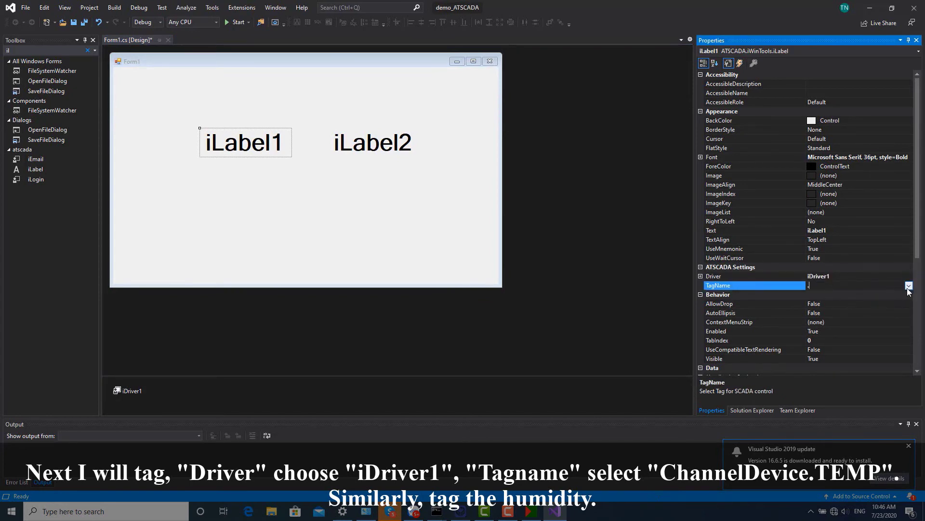
left_click(909, 285)
left_click(834, 295)
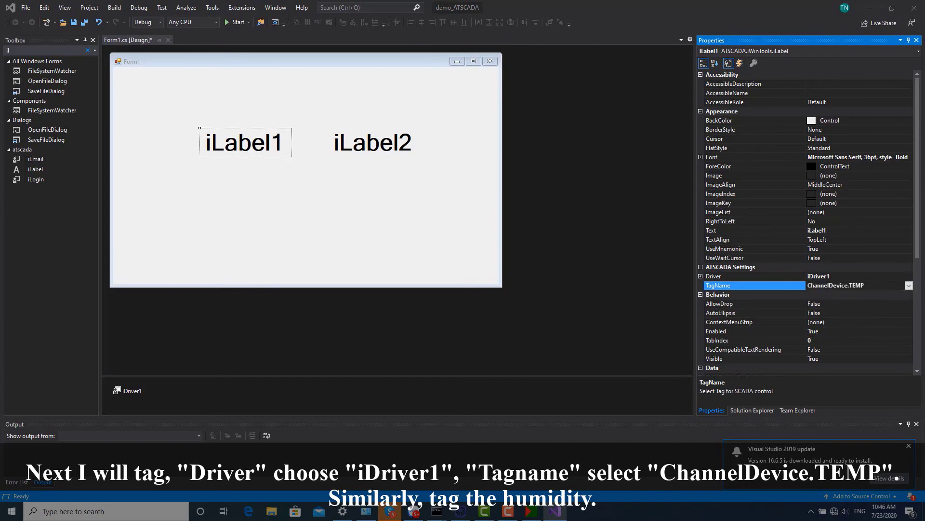
Bind iLabel2 to iDriver1 with TagName ChannelDevice.HUMI.
left_click(374, 147)
double_click(853, 277)
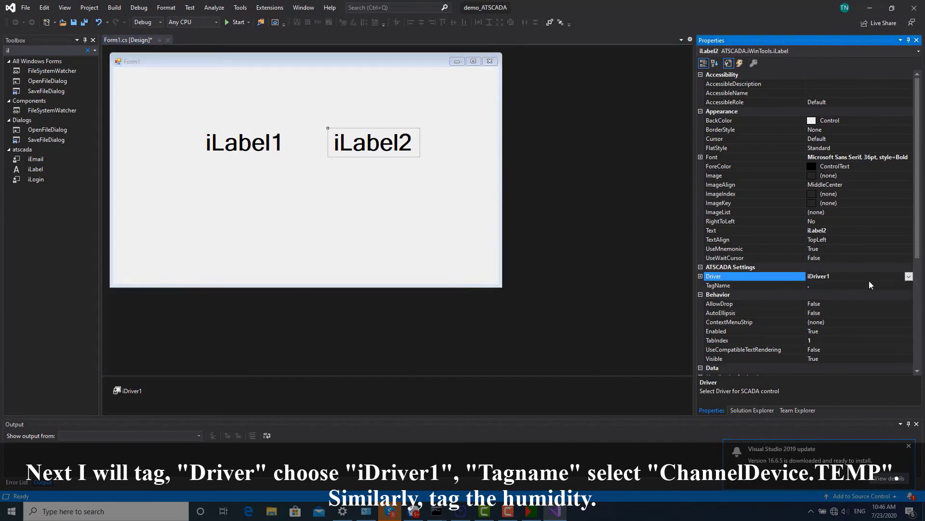
left_click(892, 285)
left_click(909, 286)
left_click(839, 304)
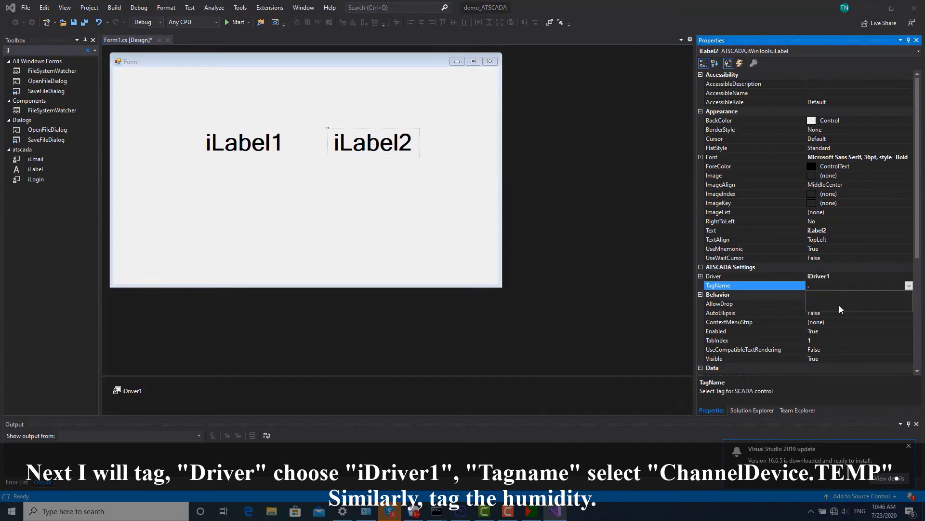
left_click(406, 235)
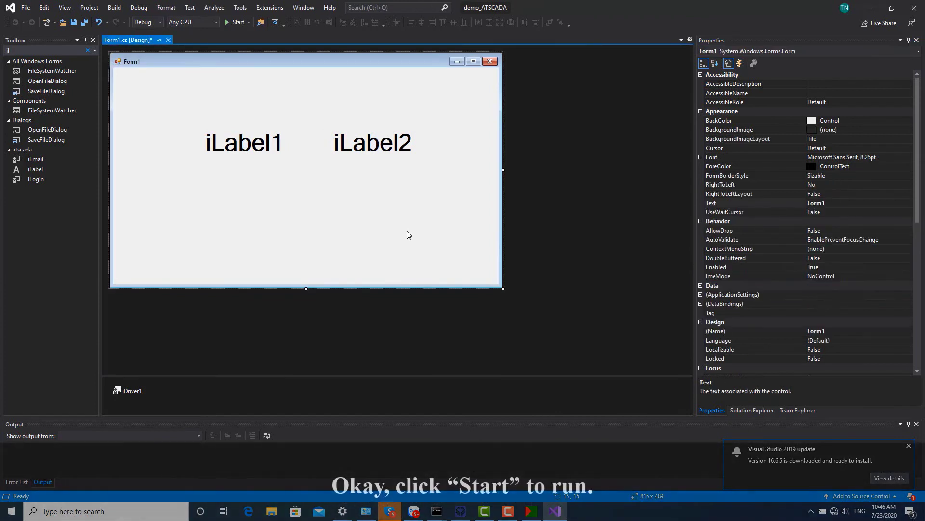
Build and run demo_ATSCADA in debug mode, then move the running Form1 window into view.
left_click(238, 22)
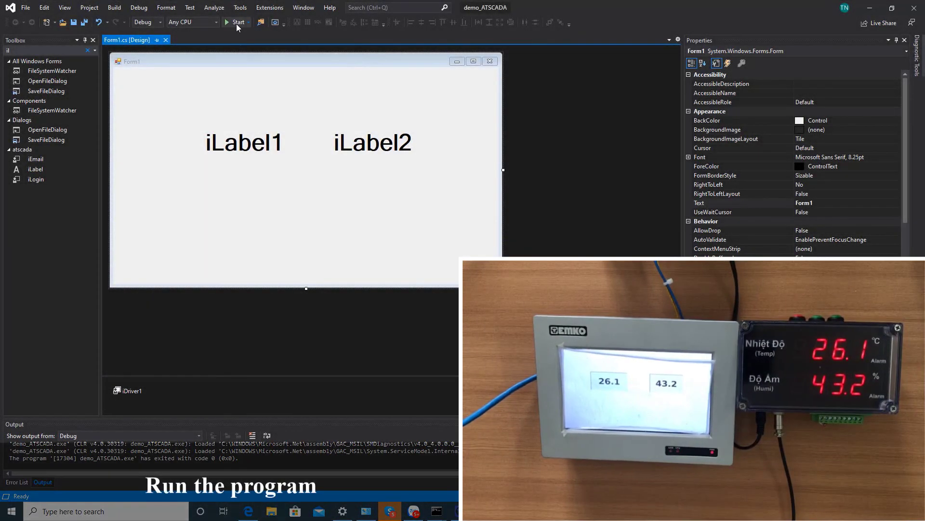
left_click(237, 24)
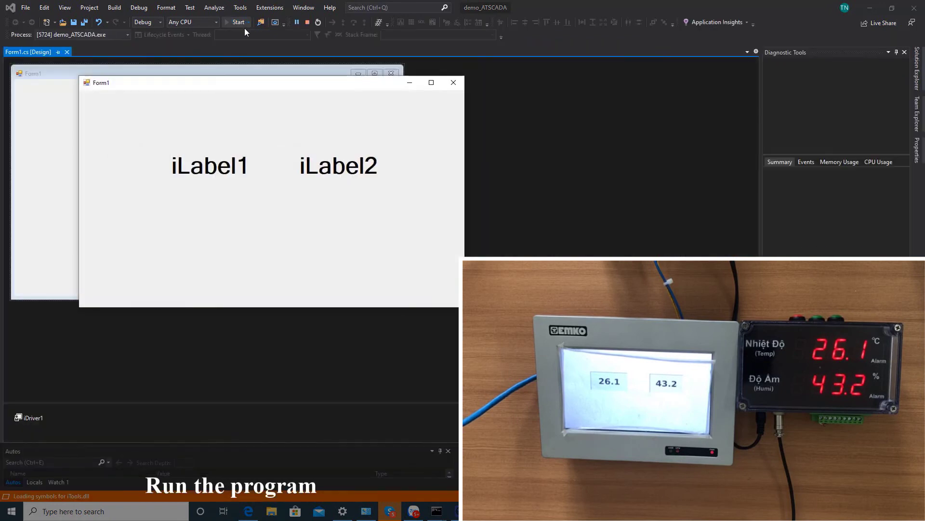
left_click_drag(279, 82, 432, 95)
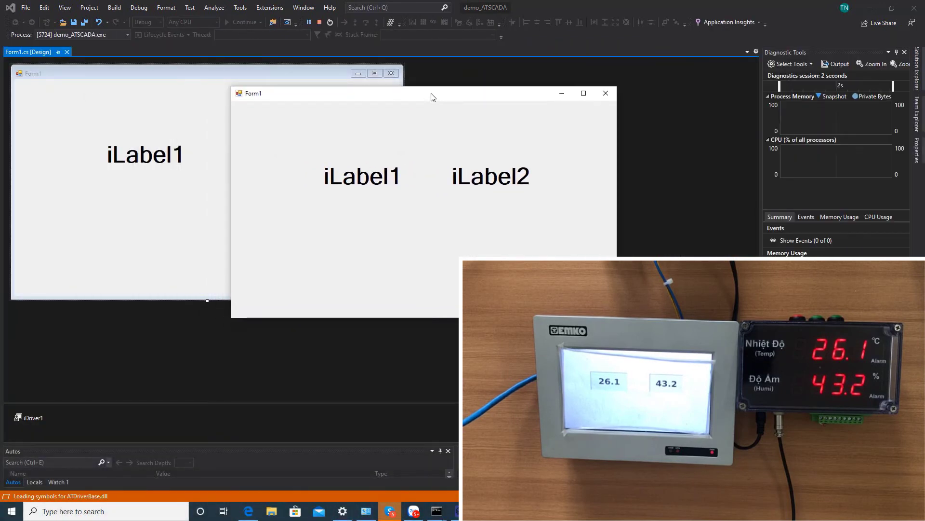